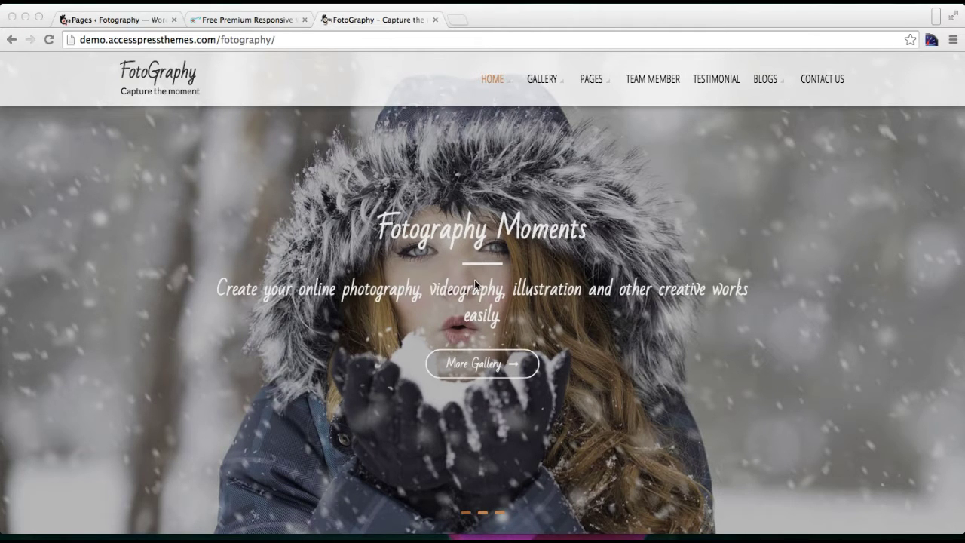
- Finish scrolling through the FotoGraphy demo and switch to the AccessPress themes catalogue
scroll(562, 326, down, 3)
scroll(561, 326, down, 4)
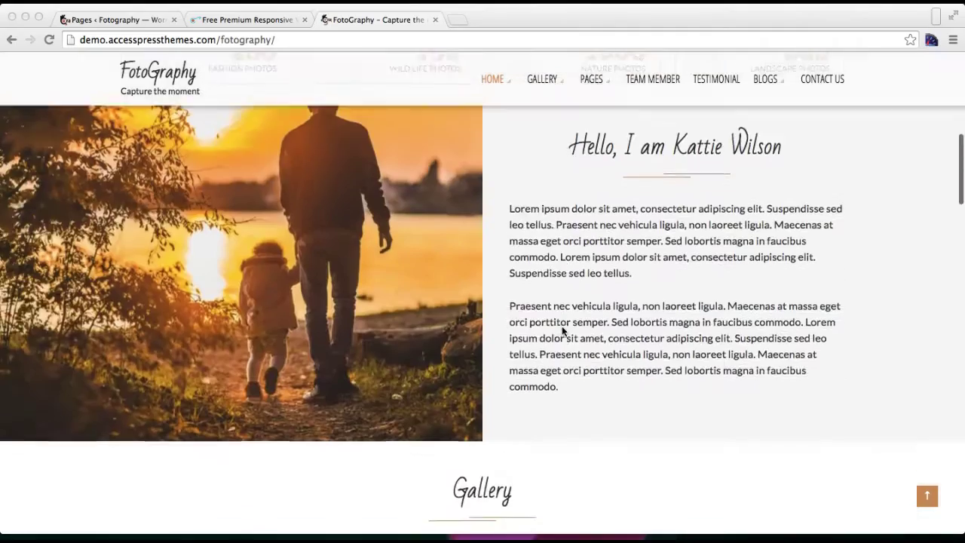
scroll(562, 326, down, 2)
scroll(561, 326, down, 3)
scroll(562, 328, down, 4)
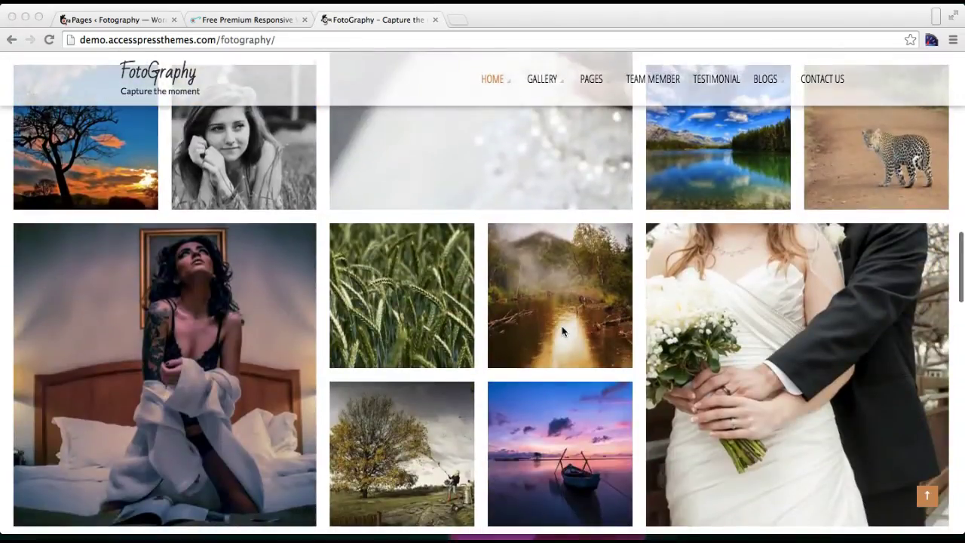
scroll(561, 328, down, 3)
scroll(561, 328, down, 3)
scroll(561, 330, down, 5)
scroll(562, 330, up, 1)
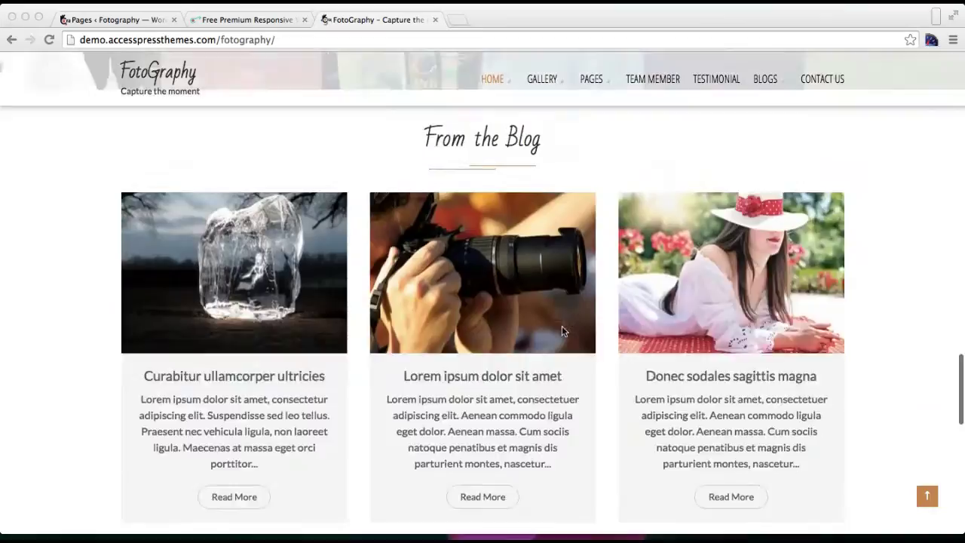
scroll(561, 330, up, 6)
scroll(562, 329, up, 5)
scroll(561, 329, up, 5)
scroll(562, 330, up, 4)
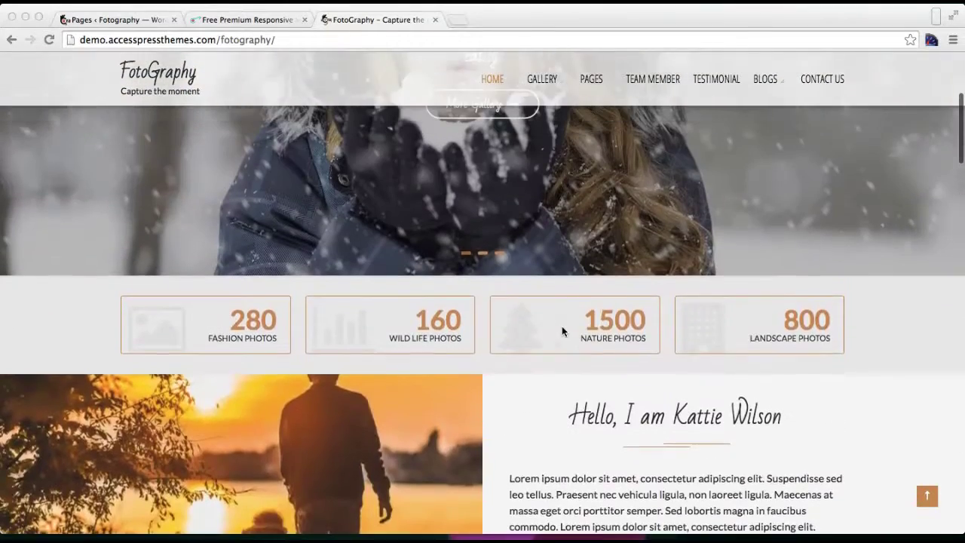
scroll(562, 330, up, 4)
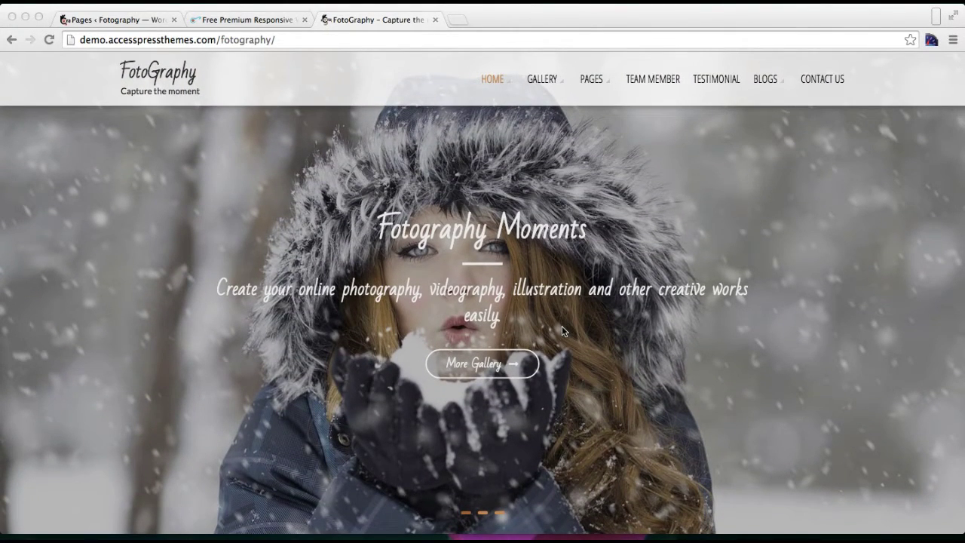
scroll(631, 358, down, 3)
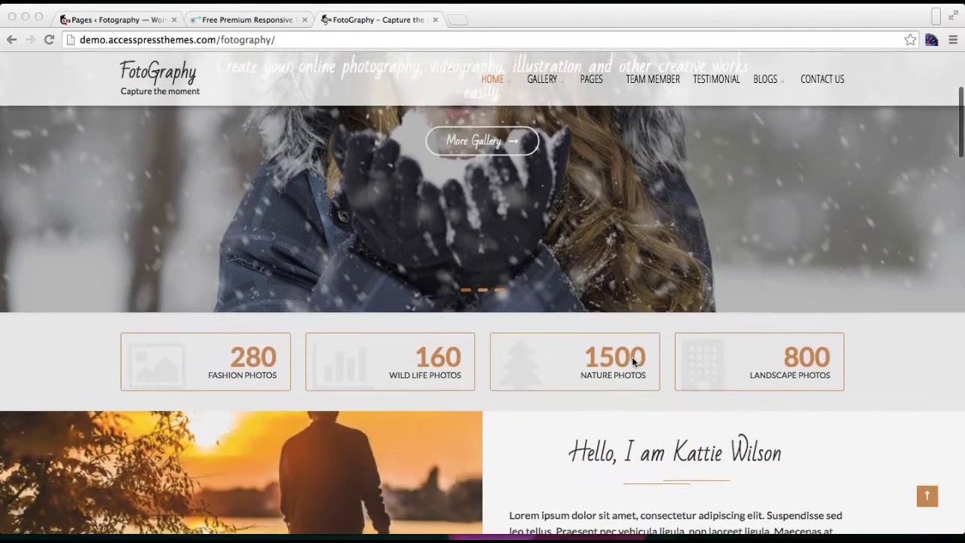
scroll(632, 359, up, 3)
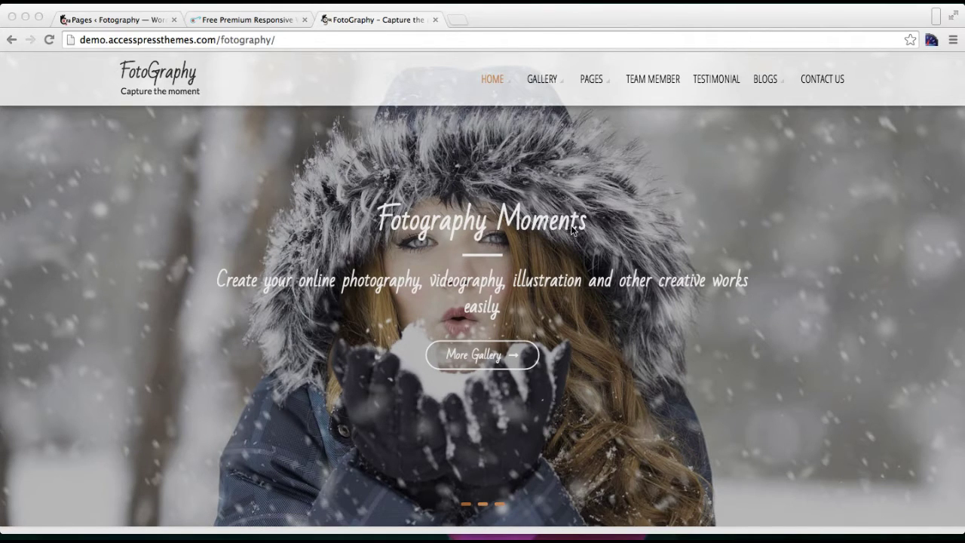
click(253, 20)
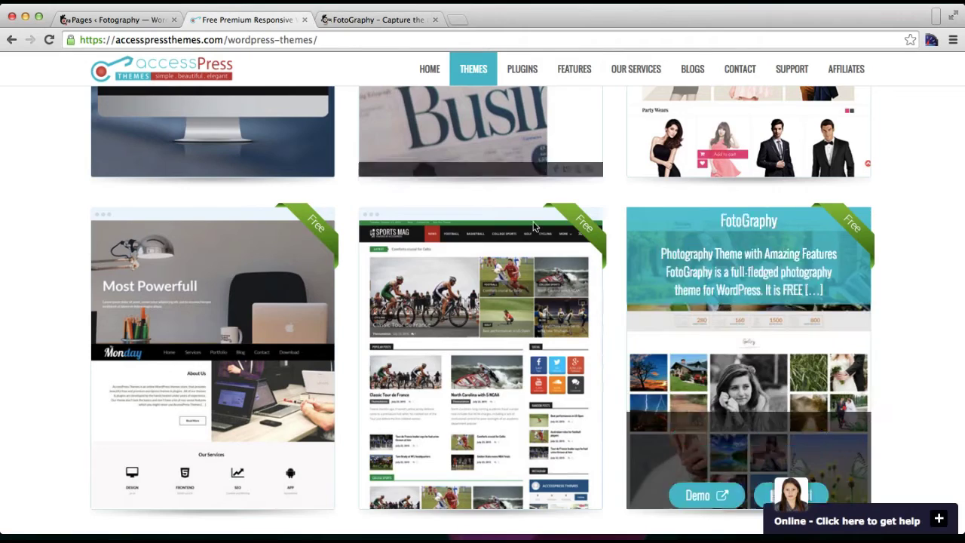
mouse_move(748, 358)
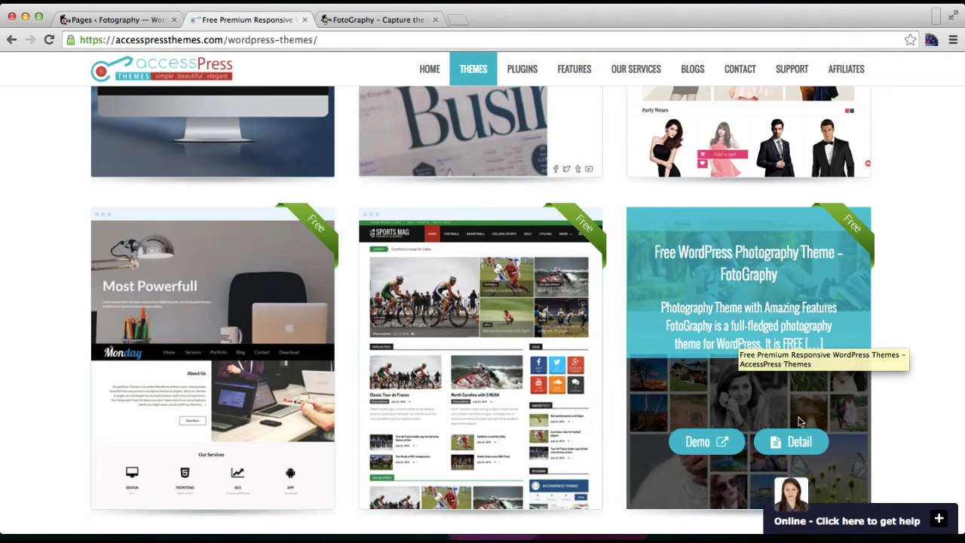
- Open FotoGraphy's detail page and load its documentation in a new tab
click(797, 450)
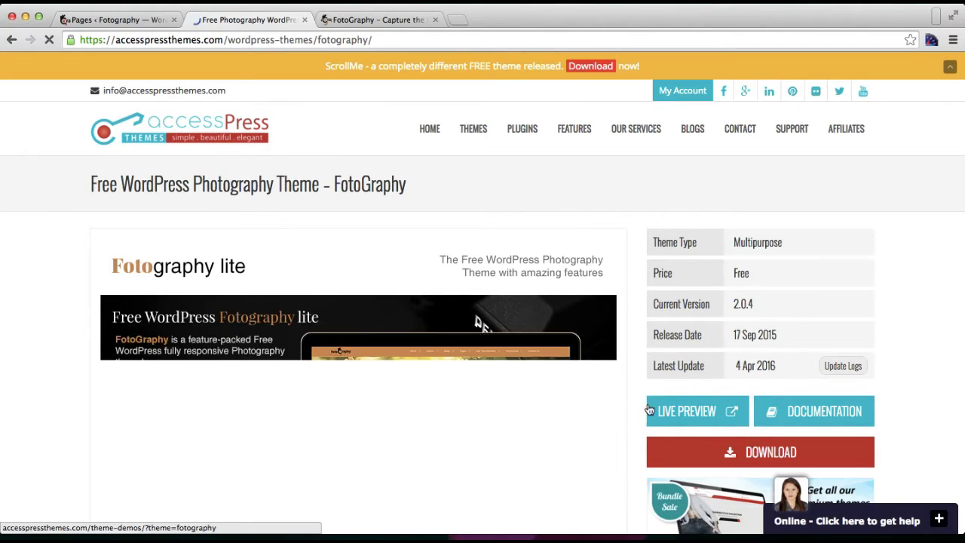
right_click(797, 413)
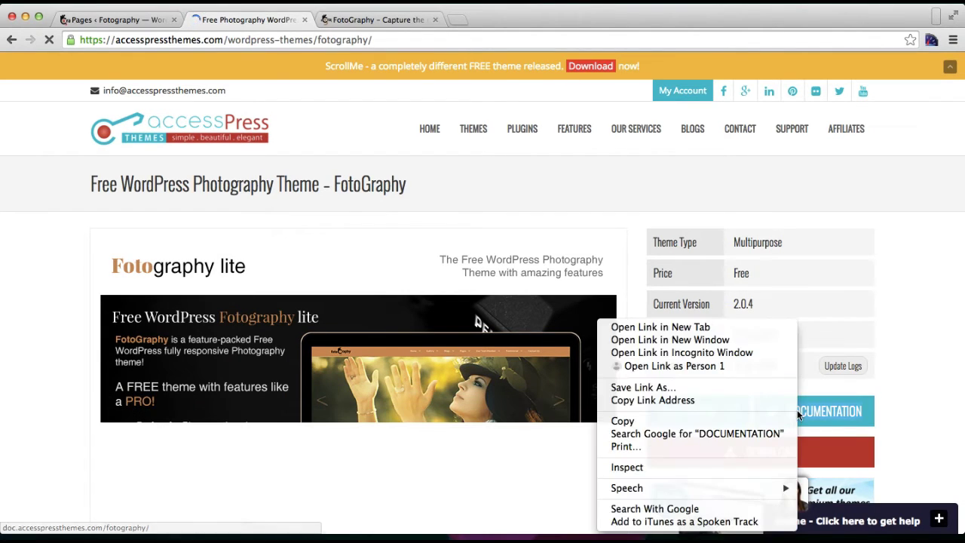
click(747, 329)
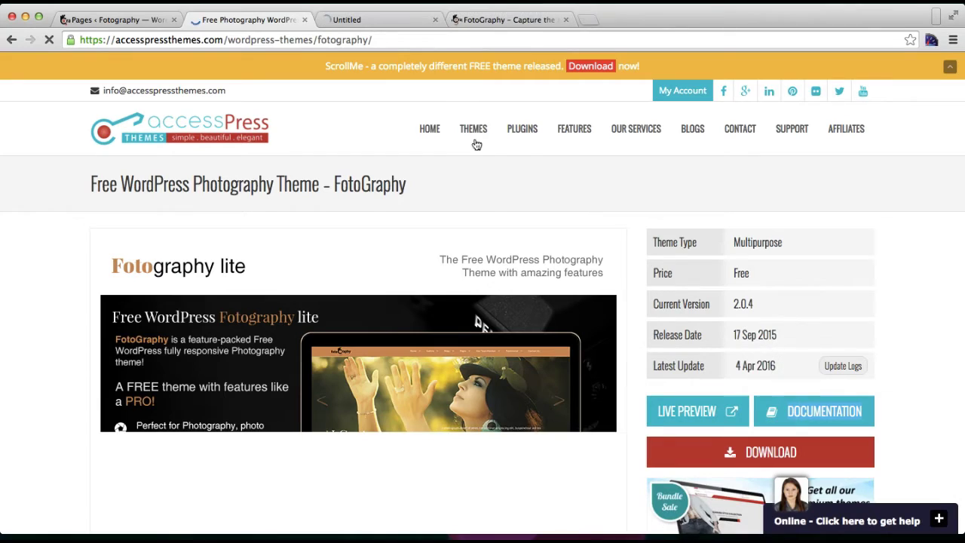
- Bring the documentation tab forward and scroll through the page
click(382, 27)
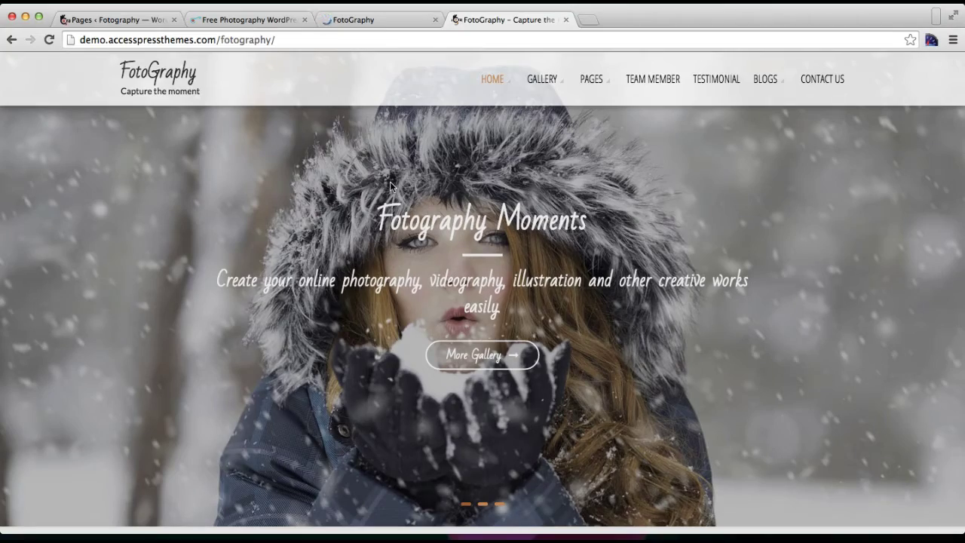
scroll(517, 333, down, 8)
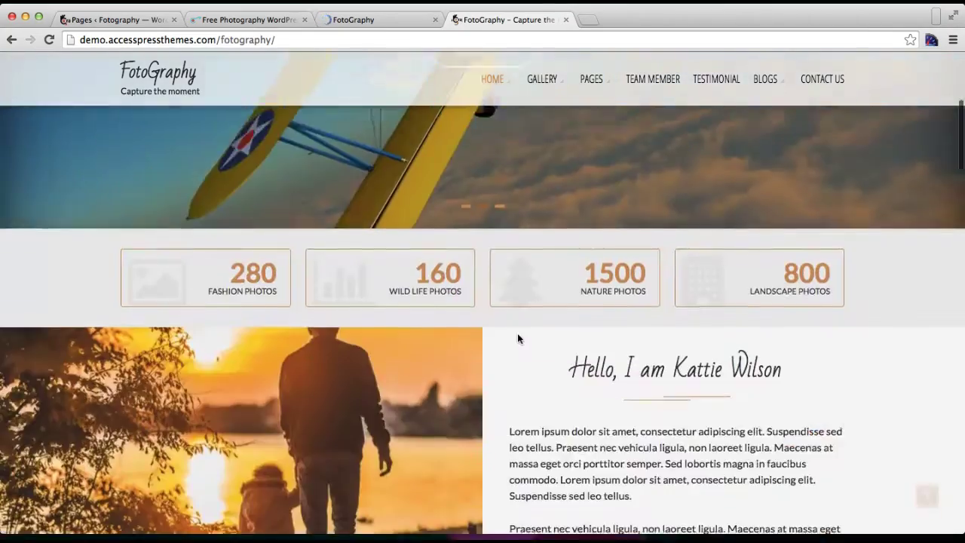
scroll(517, 333, down, 5)
scroll(517, 339, up, 3)
scroll(517, 339, down, 2)
scroll(517, 339, down, 15)
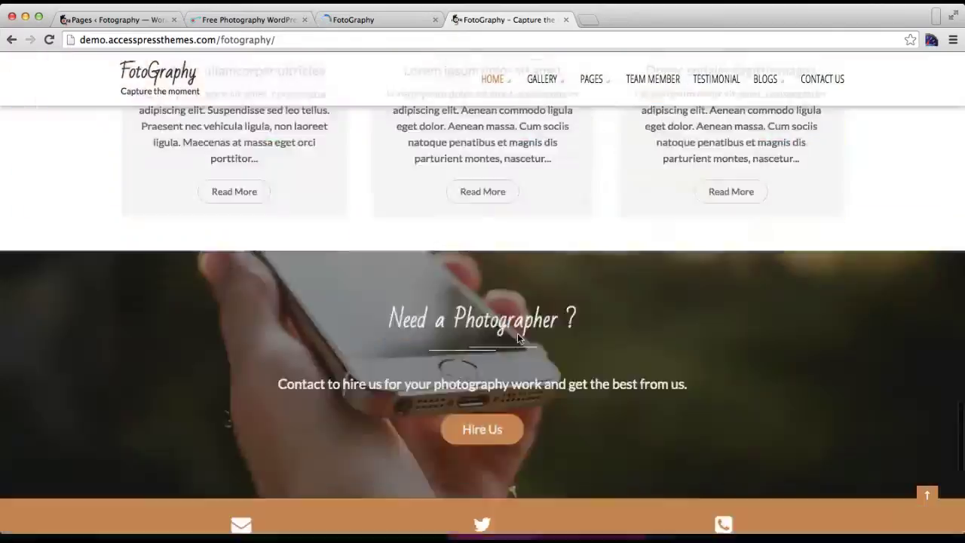
scroll(519, 340, up, 3)
scroll(519, 341, up, 8)
scroll(517, 333, up, 8)
scroll(517, 334, up, 3)
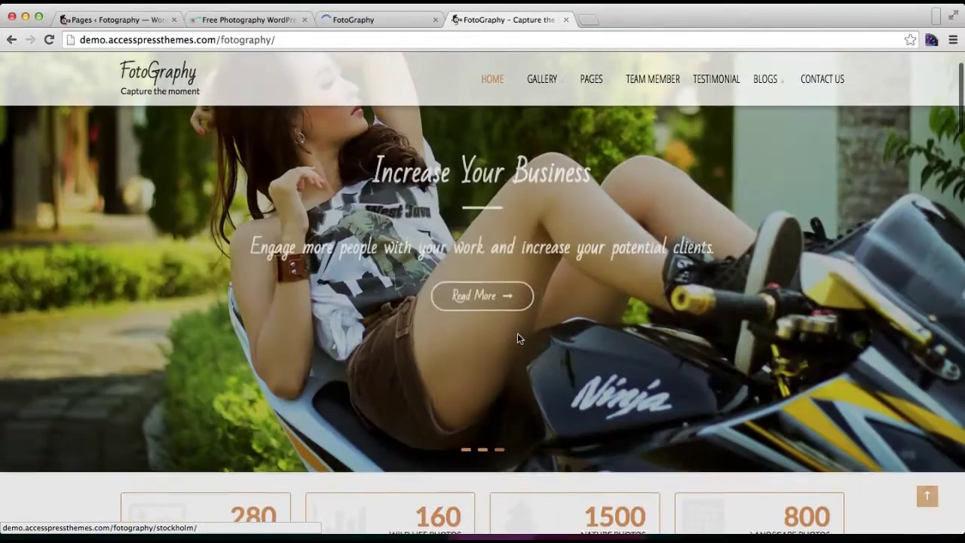
- Check the WordPress and documentation tabs, ending on the WordPress Pages list
click(119, 20)
click(374, 23)
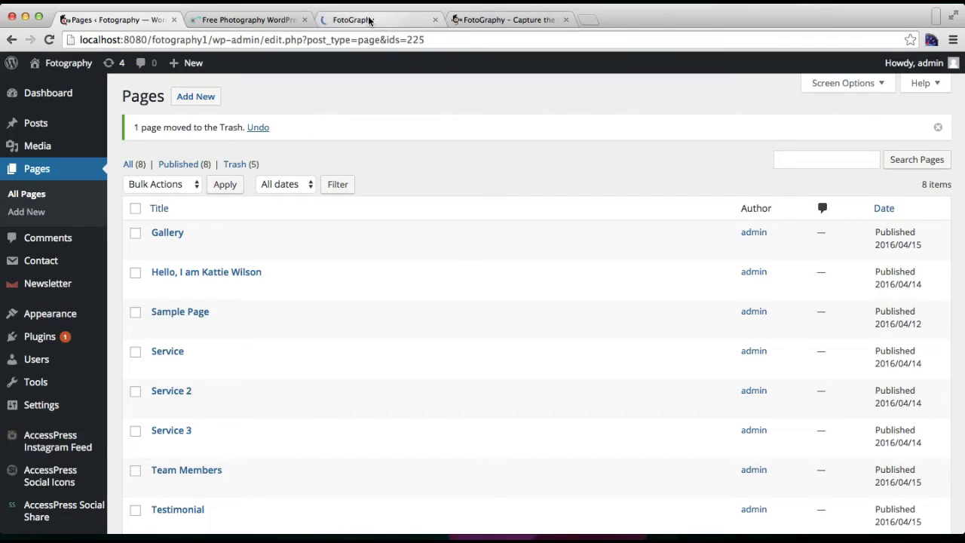
click(85, 24)
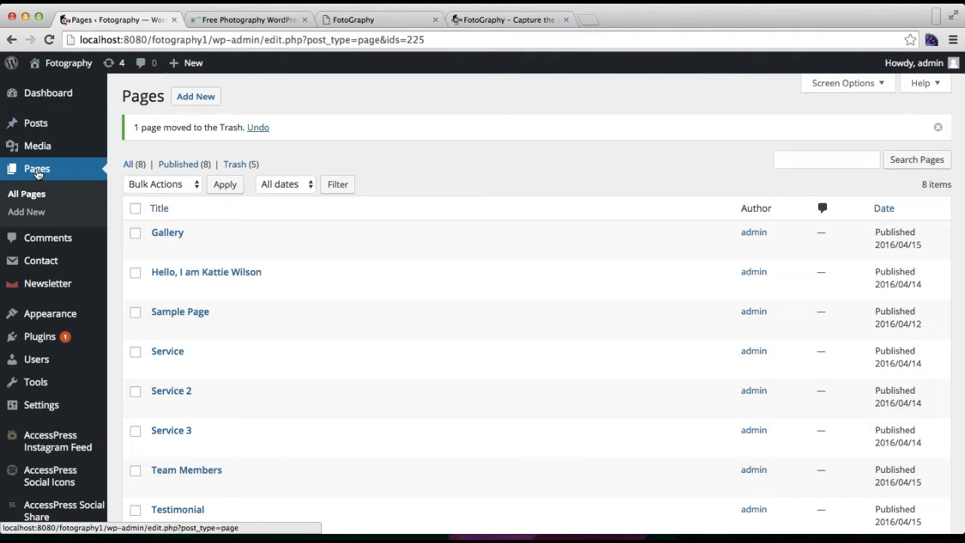
- Create a page titled 'Home' with the Home Page template and publish it
click(26, 212)
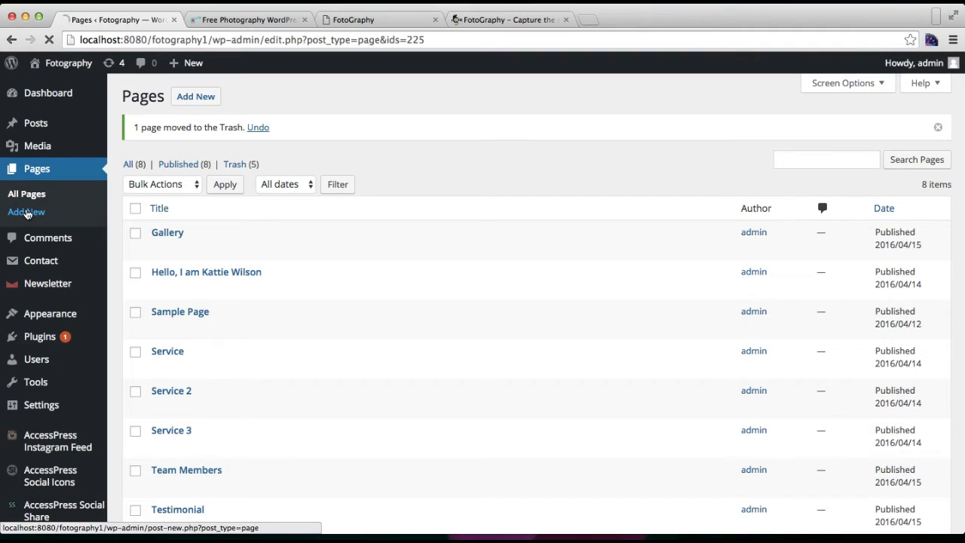
click(232, 131)
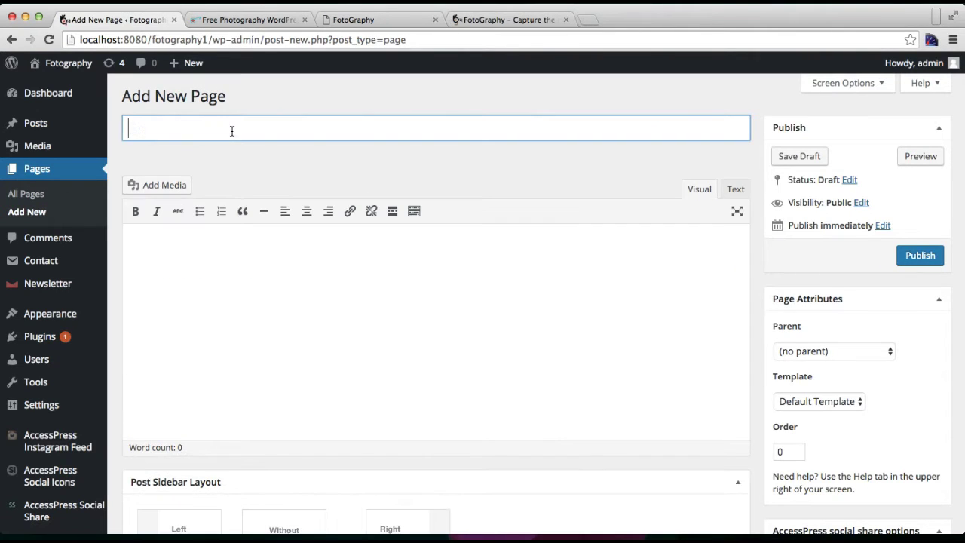
text(Home)
scroll(395, 281, down, 4)
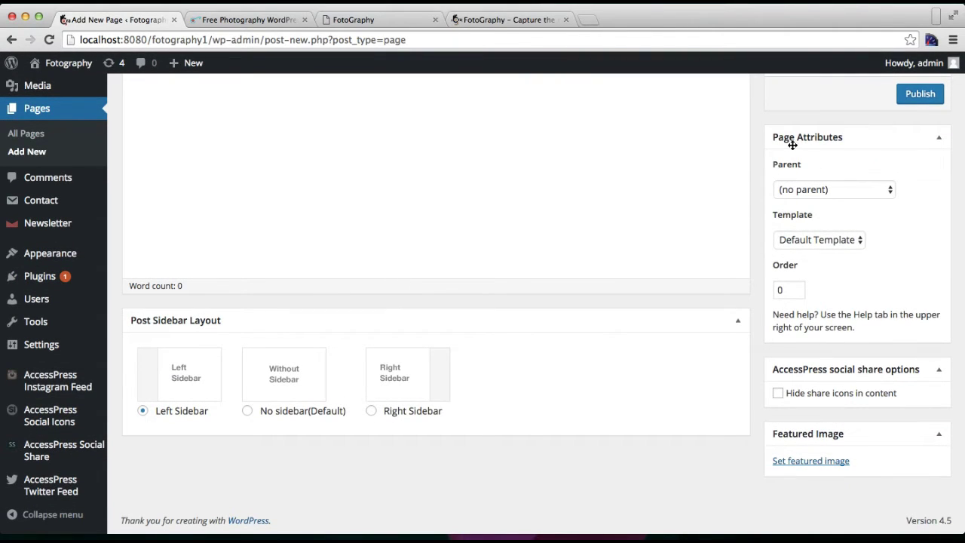
click(854, 242)
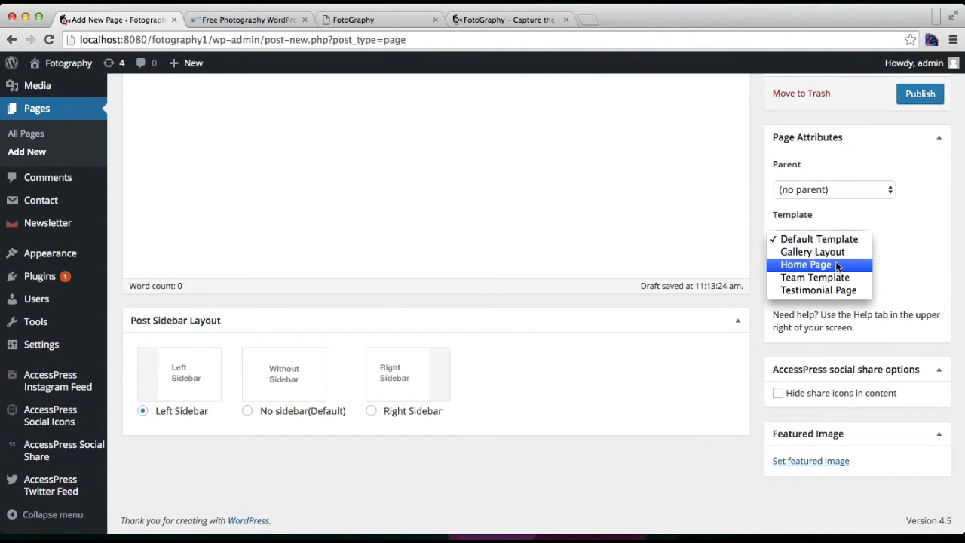
click(831, 264)
click(914, 101)
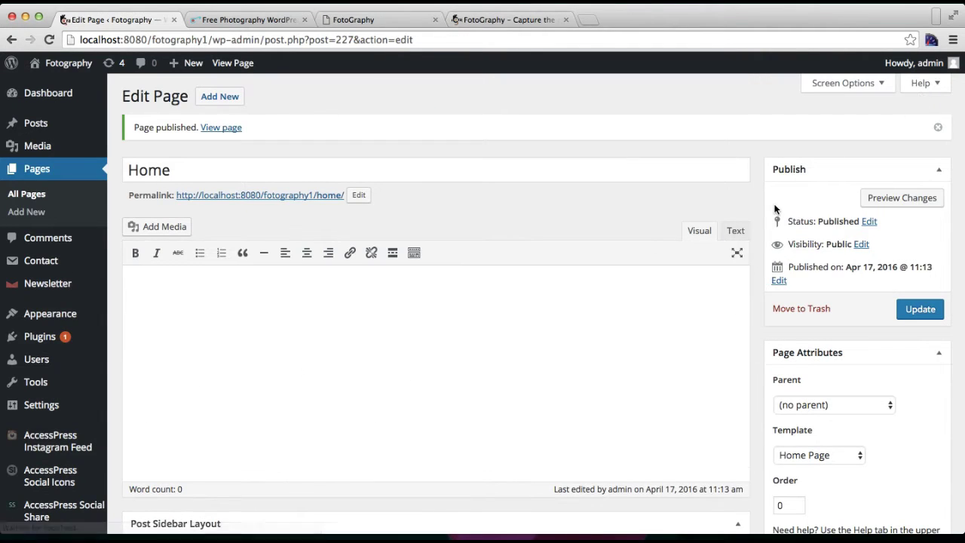
mouse_move(50, 314)
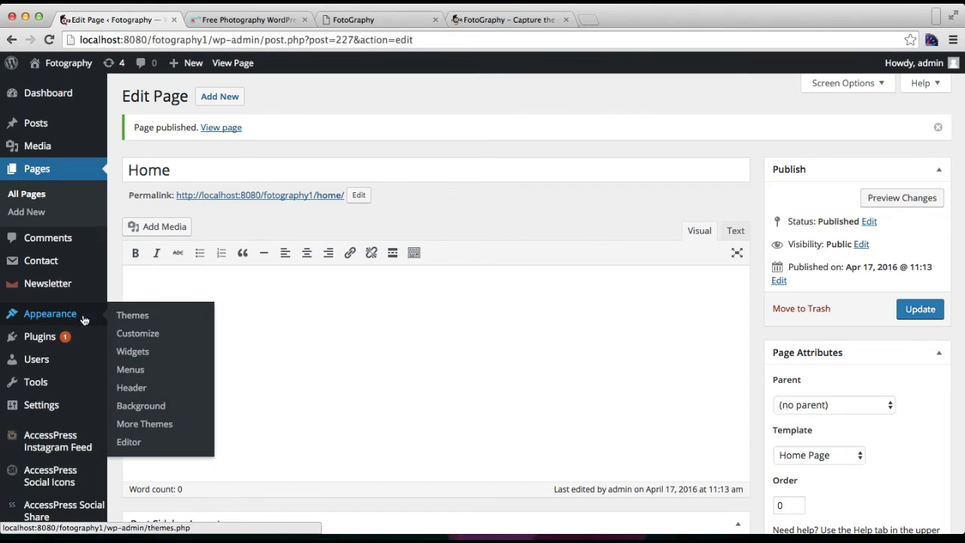
- Open the Customizer in a new tab and browse its settings panel
right_click(140, 332)
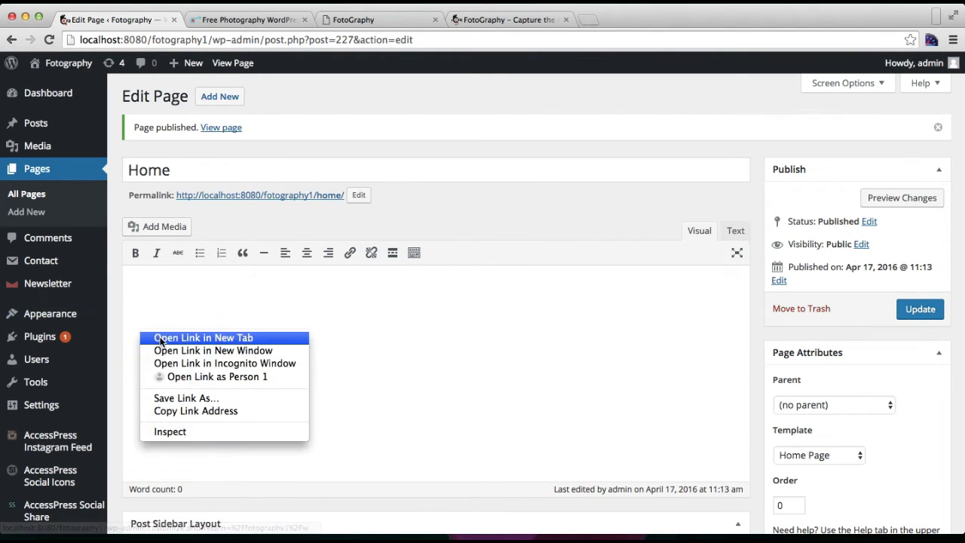
click(158, 337)
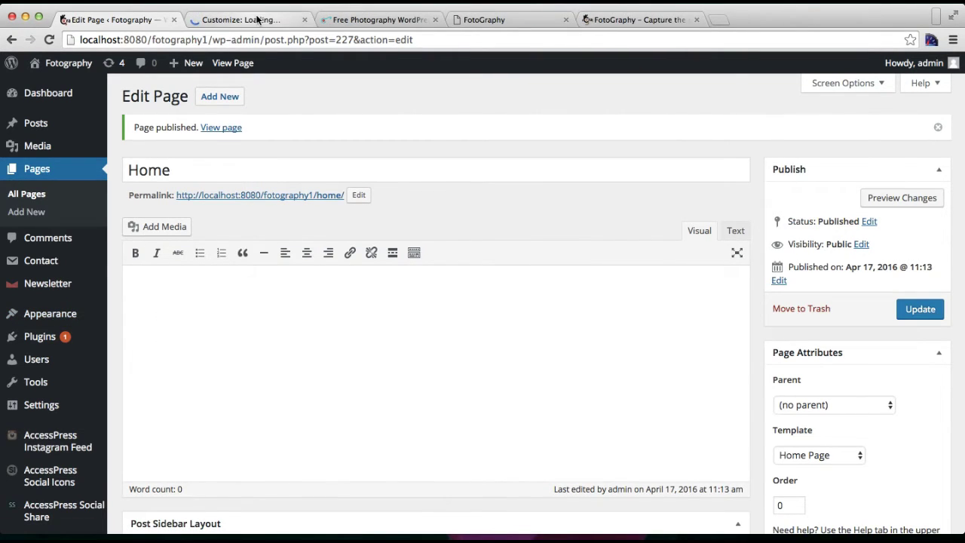
click(255, 20)
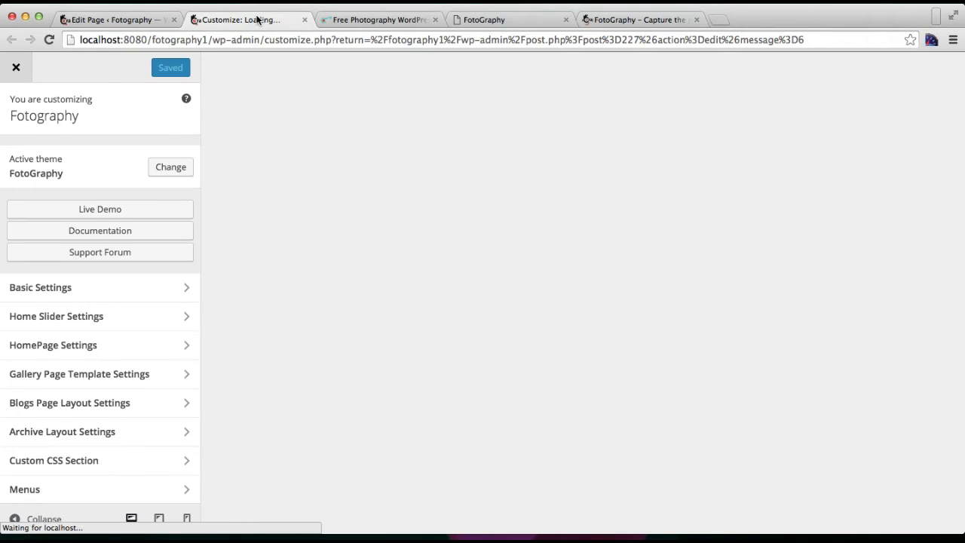
scroll(77, 369, down, 2)
scroll(77, 370, up, 2)
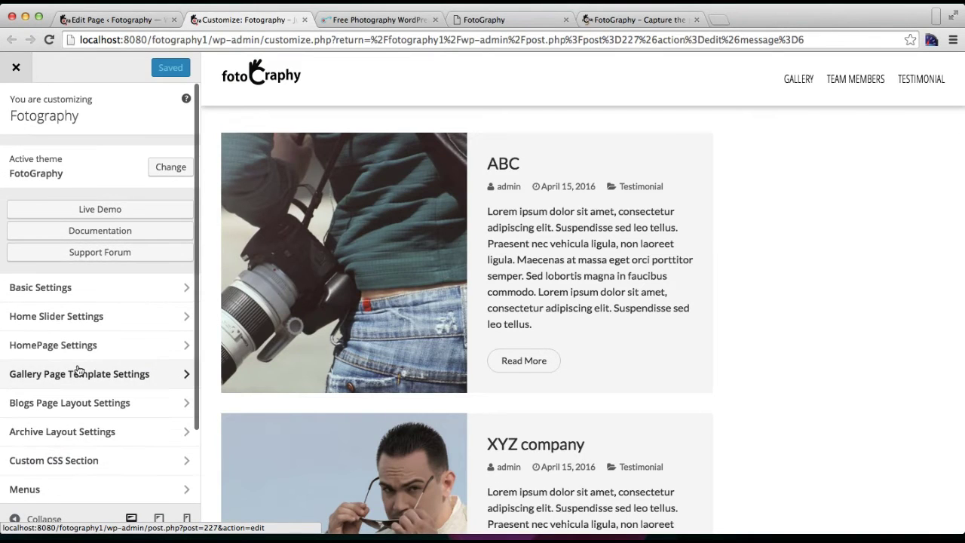
scroll(553, 371, down, 10)
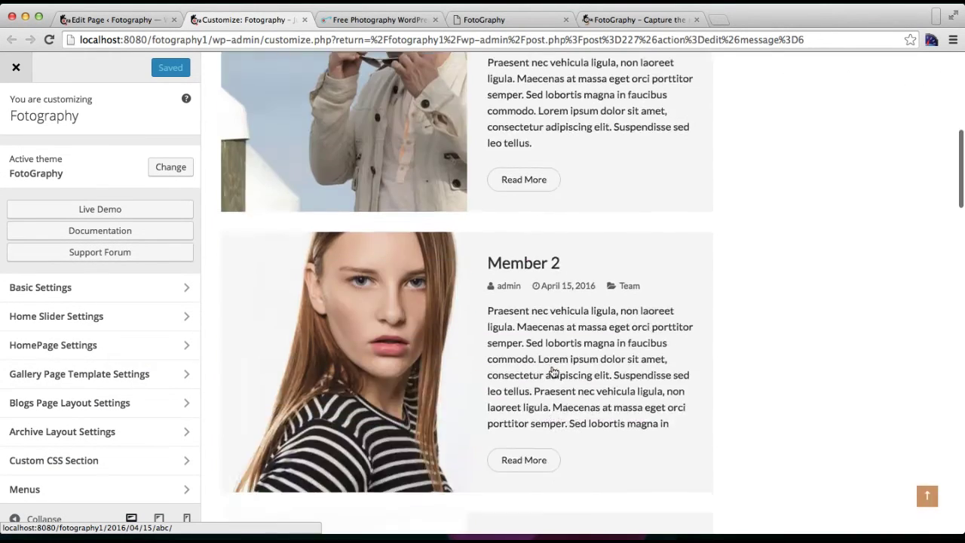
scroll(552, 371, down, 5)
scroll(552, 371, down, 3)
scroll(553, 371, down, 3)
scroll(553, 371, up, 5)
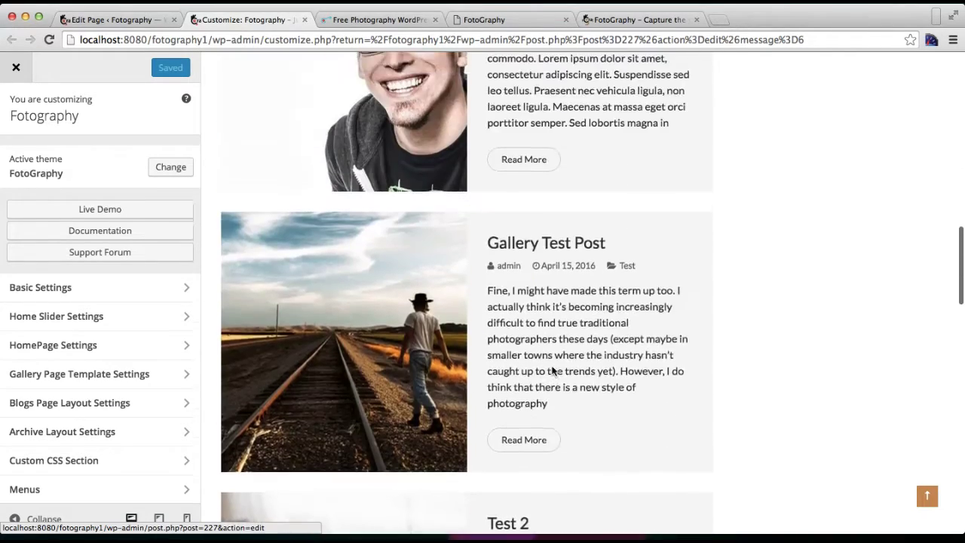
scroll(553, 371, up, 5)
scroll(553, 371, up, 3)
scroll(553, 371, up, 3)
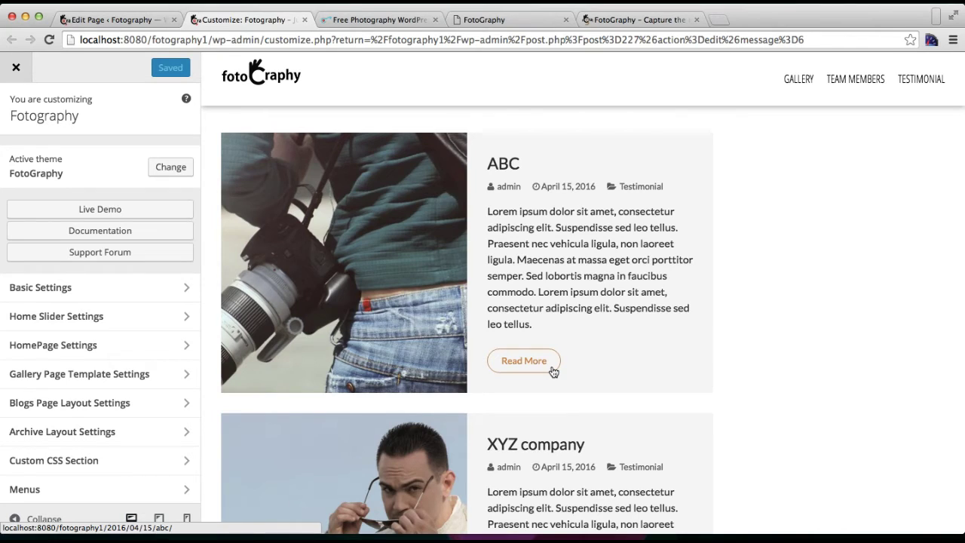
scroll(552, 371, down, 3)
scroll(553, 371, down, 5)
scroll(553, 371, down, 1)
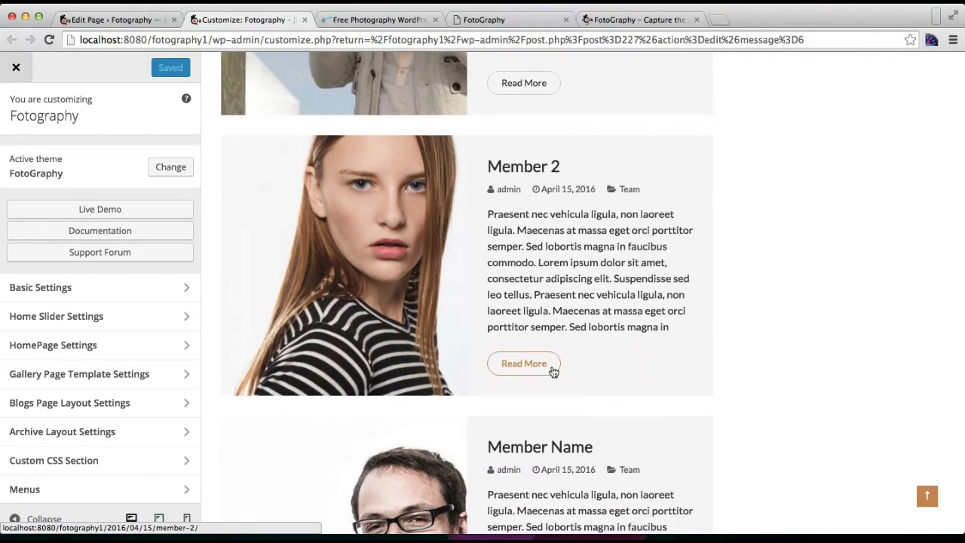
scroll(552, 371, down, 3)
scroll(553, 371, down, 5)
scroll(552, 371, down, 3)
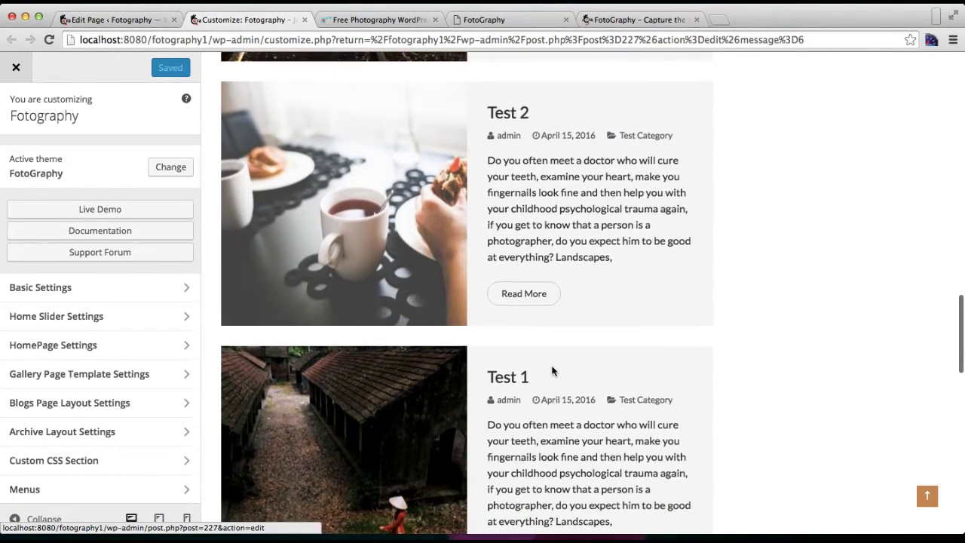
scroll(552, 371, down, 2)
scroll(58, 387, down, 2)
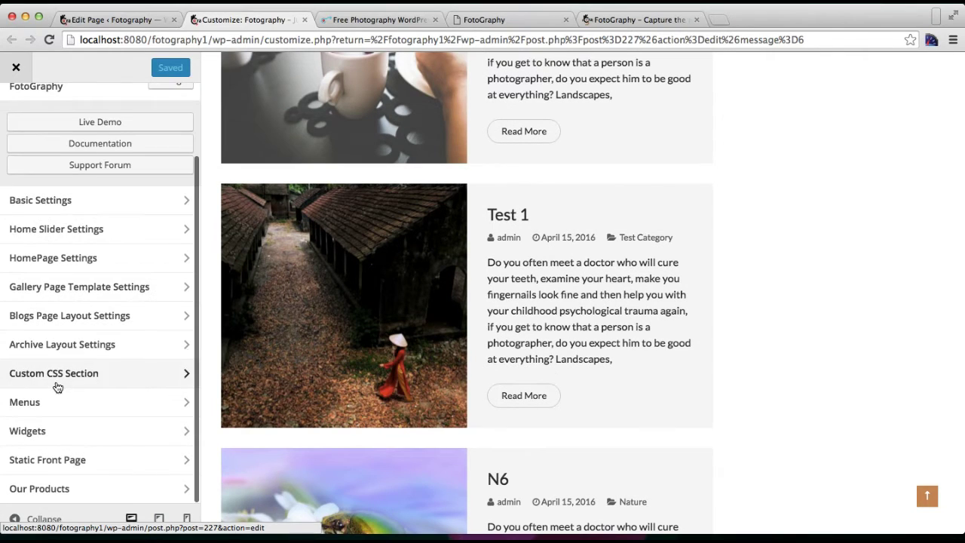
- Set the front page to the static page 'Home' and Save & Publish
click(46, 462)
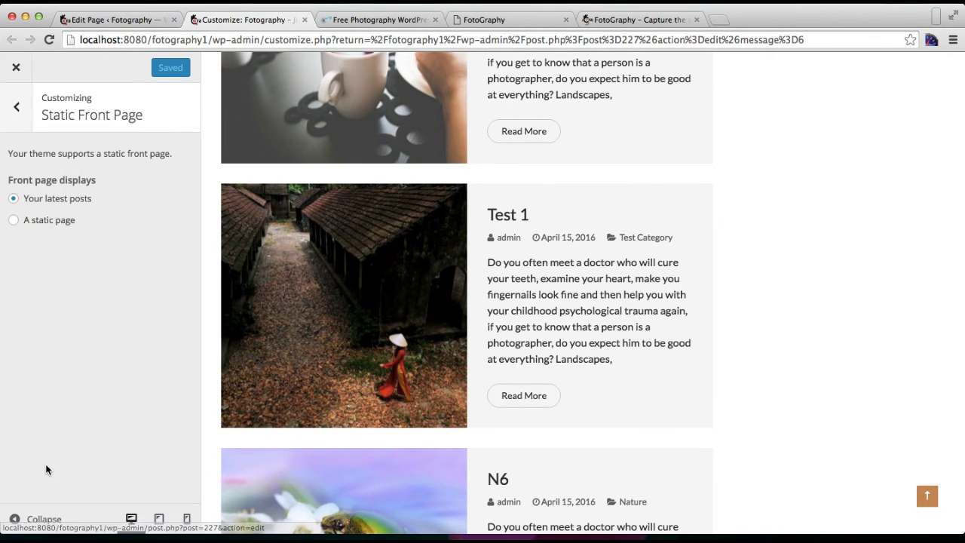
click(14, 222)
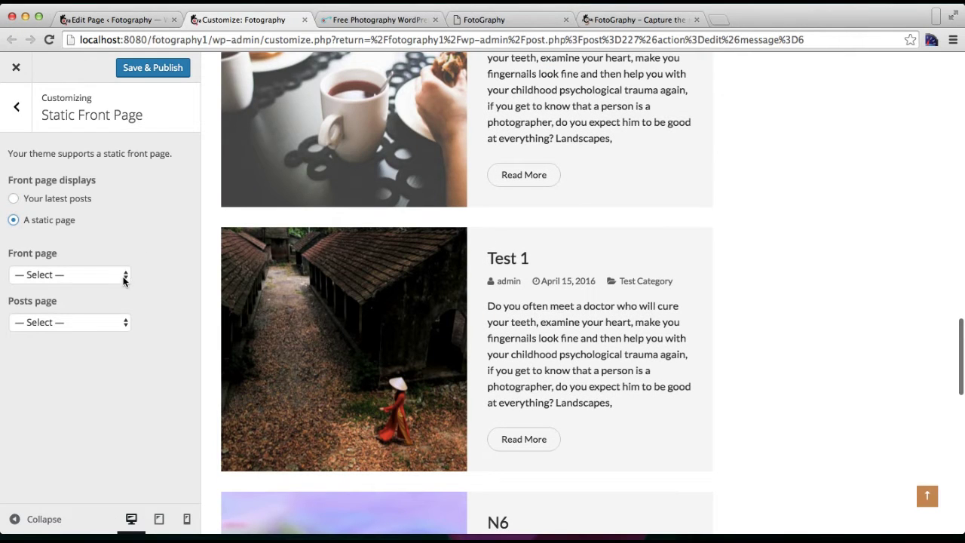
click(124, 277)
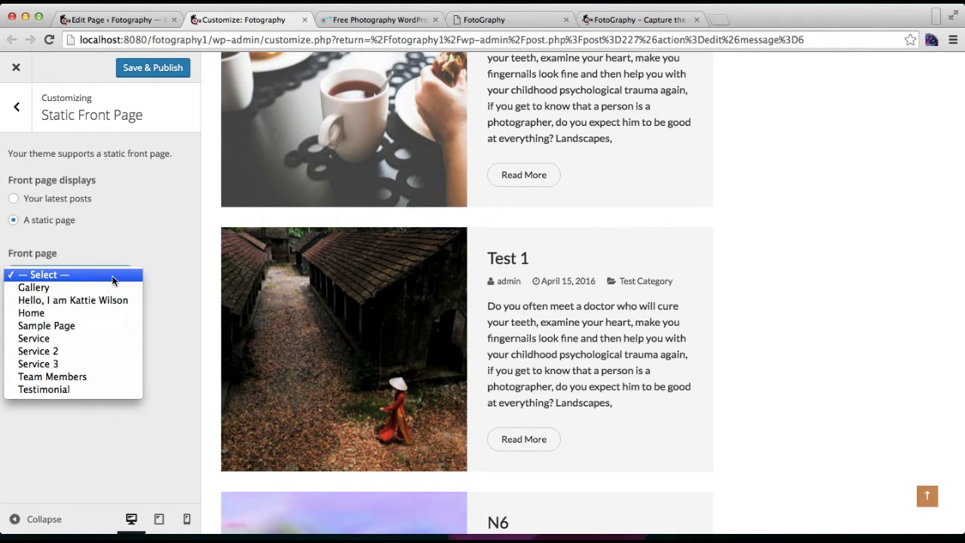
click(58, 316)
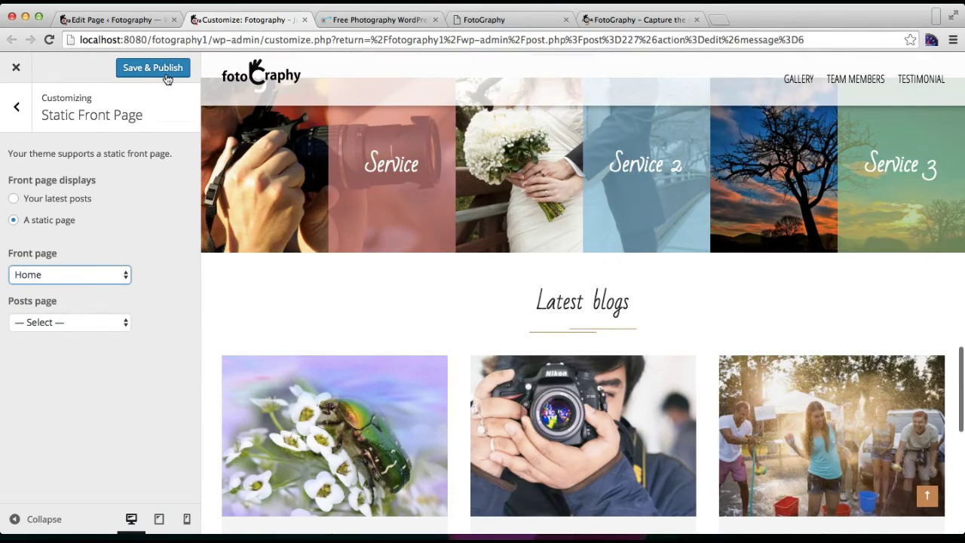
click(158, 73)
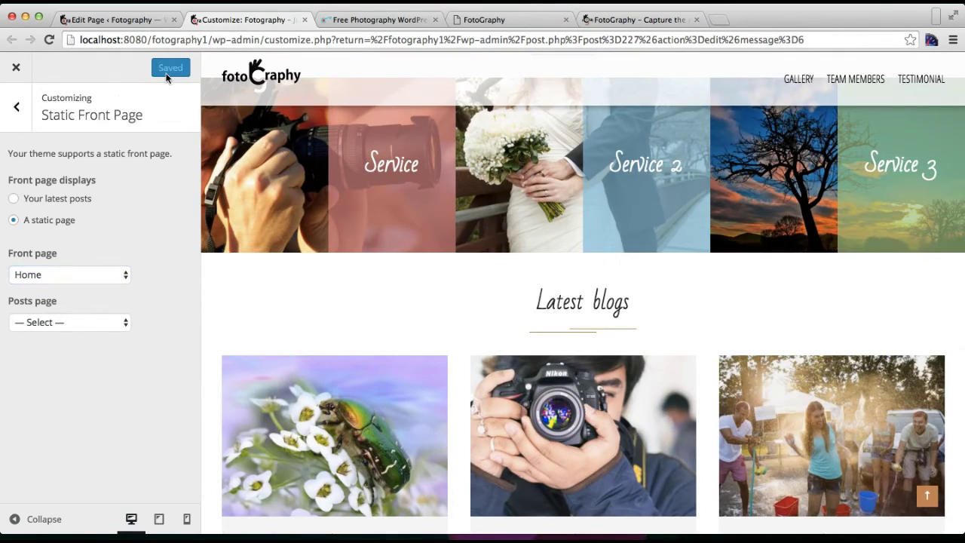
- Scroll through the Customizer preview of the new static front page
scroll(681, 327, up, 5)
scroll(681, 328, up, 5)
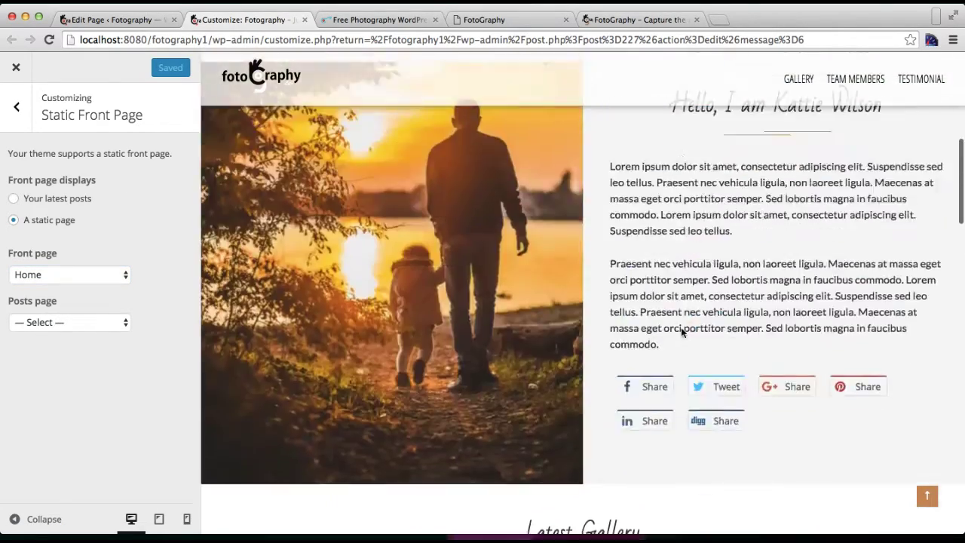
scroll(681, 327, up, 5)
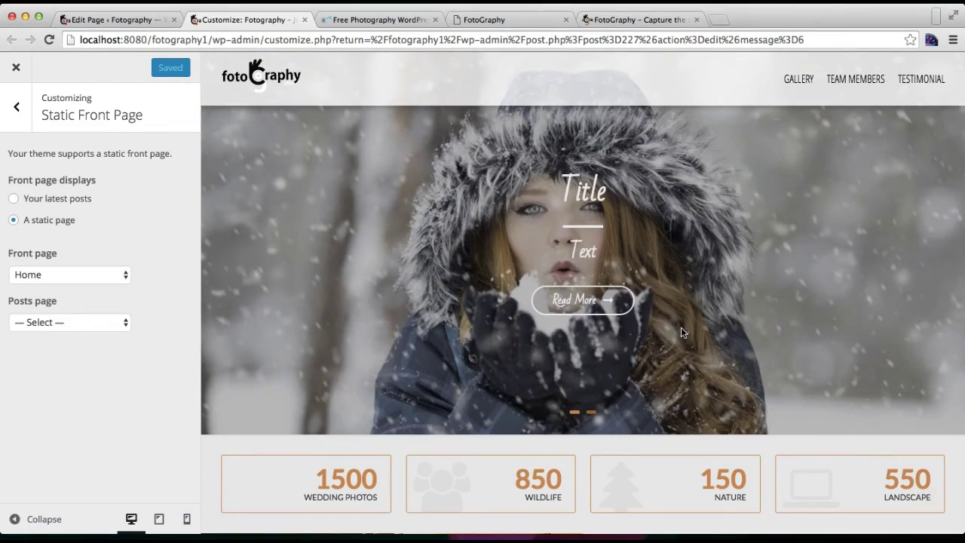
scroll(681, 331, down, 2)
scroll(681, 333, down, 4)
scroll(680, 333, down, 3)
scroll(681, 333, down, 3)
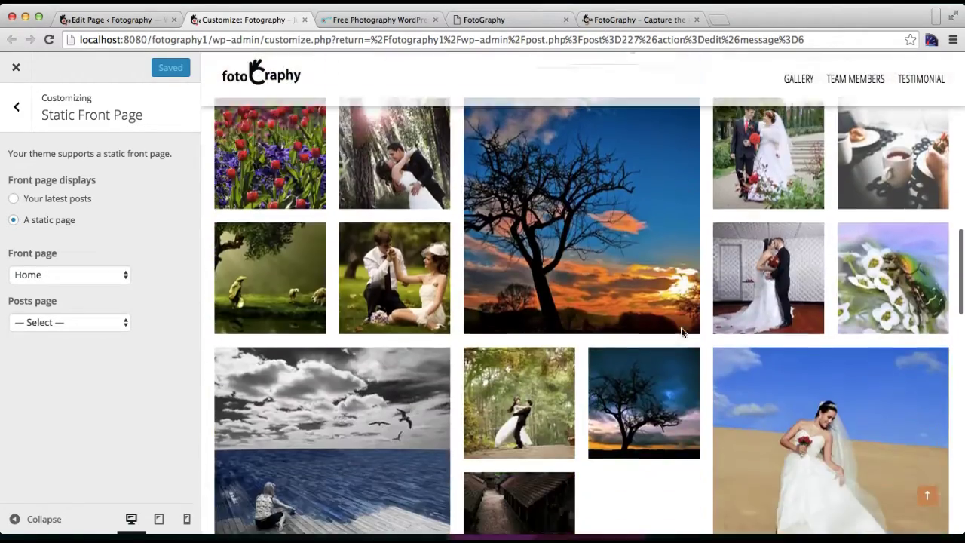
scroll(680, 333, down, 4)
scroll(680, 332, down, 5)
scroll(680, 333, down, 3)
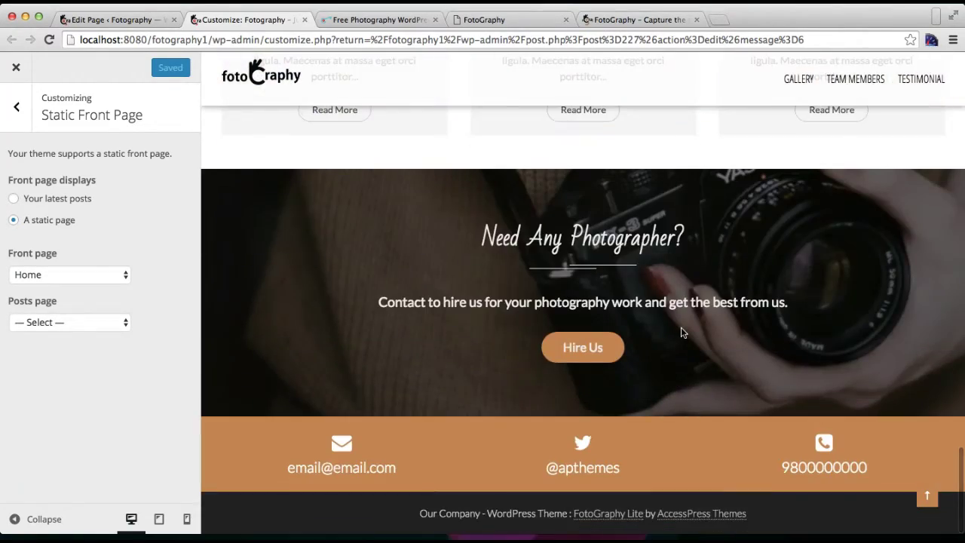
scroll(680, 332, up, 4)
scroll(680, 332, up, 4)
scroll(681, 333, up, 5)
scroll(681, 332, up, 4)
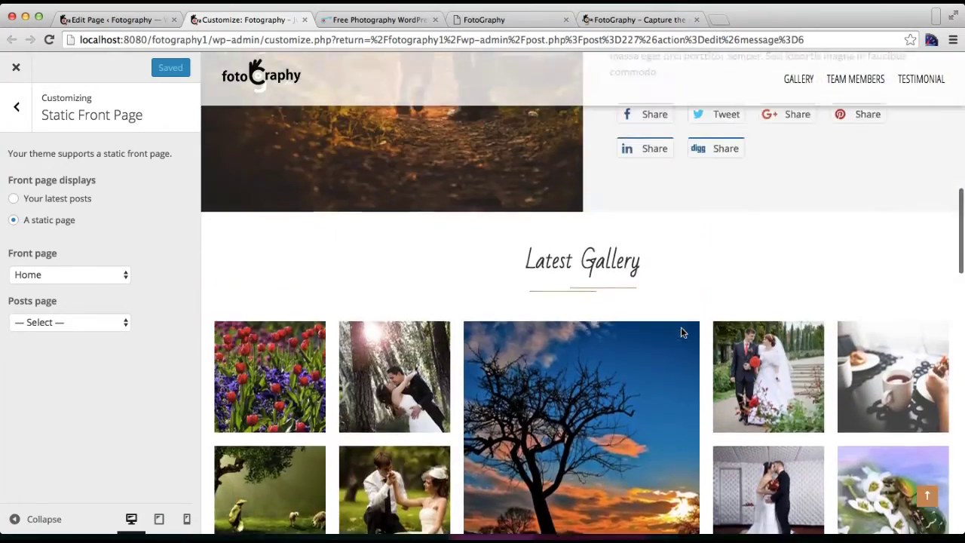
scroll(680, 333, up, 2)
scroll(680, 332, up, 3)
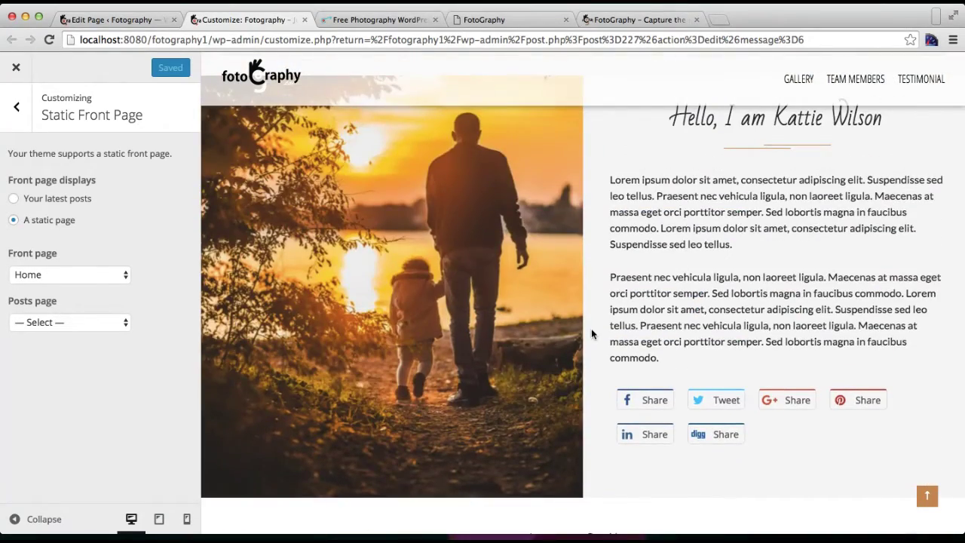
scroll(591, 332, up, 5)
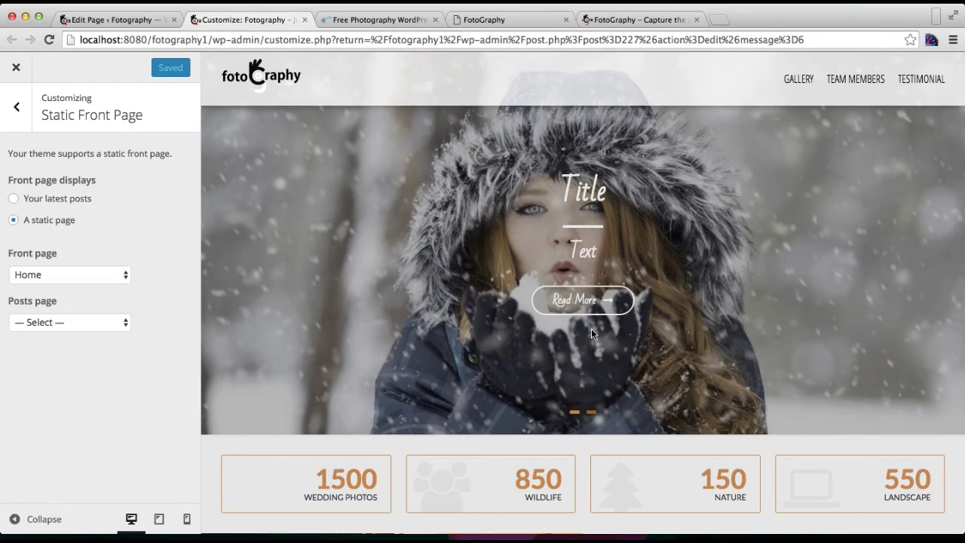
scroll(685, 395, down, 1)
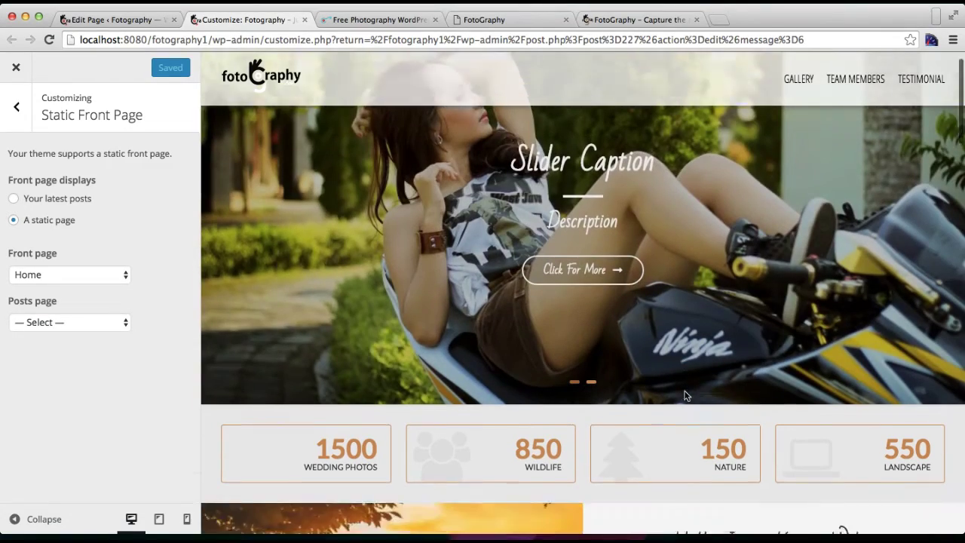
scroll(685, 395, down, 2)
scroll(685, 395, down, 3)
scroll(685, 396, down, 4)
scroll(685, 396, down, 2)
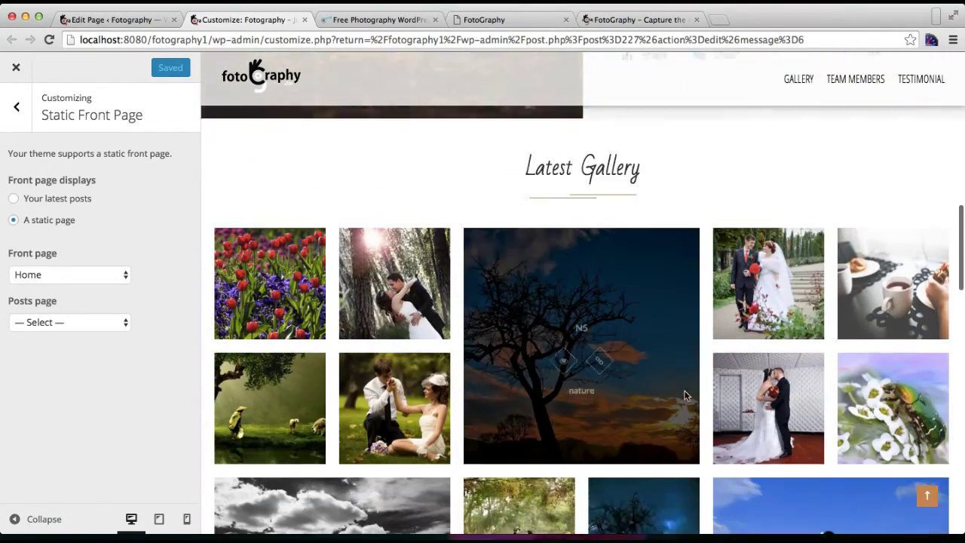
scroll(685, 395, down, 3)
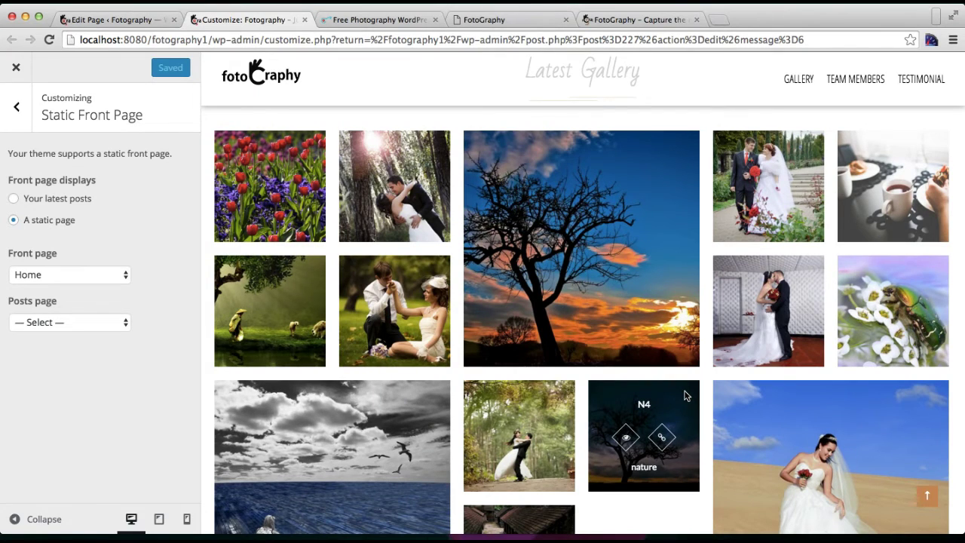
- Reload the theme documentation tab, then return to the Home page editor
click(498, 22)
click(478, 40)
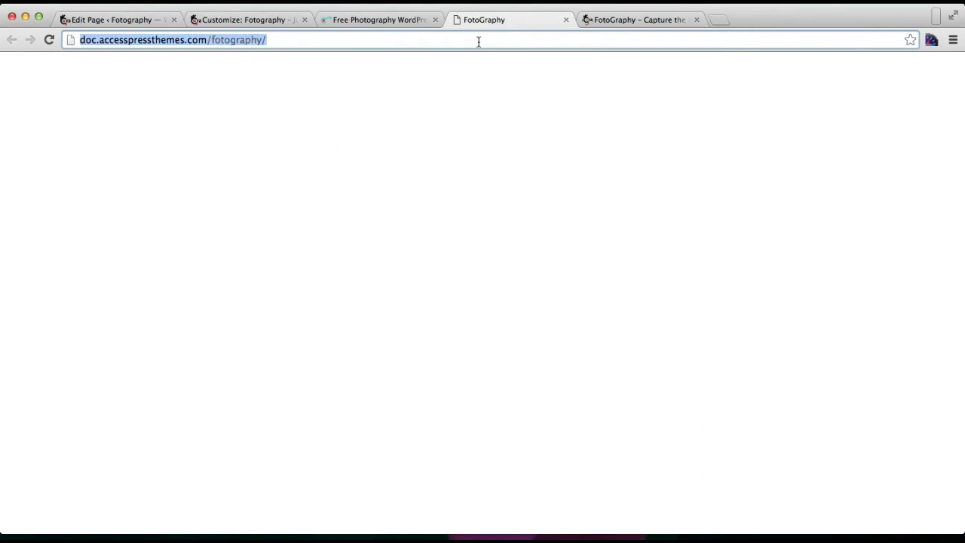
key(Return)
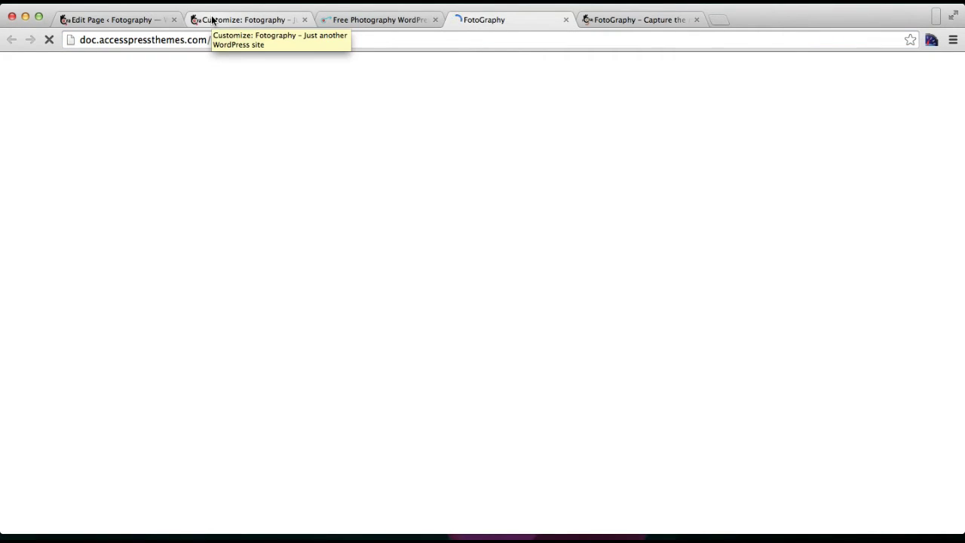
click(213, 20)
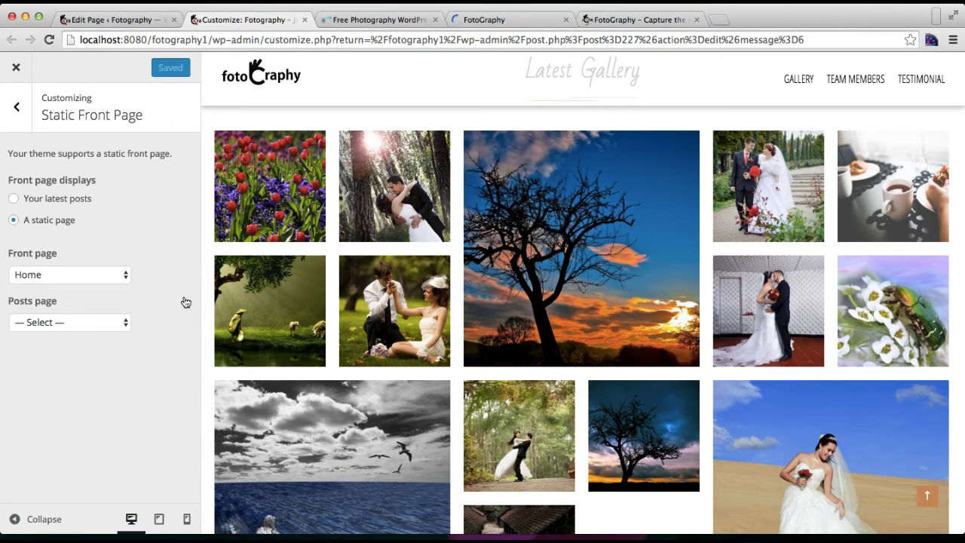
click(101, 27)
mouse_move(50, 314)
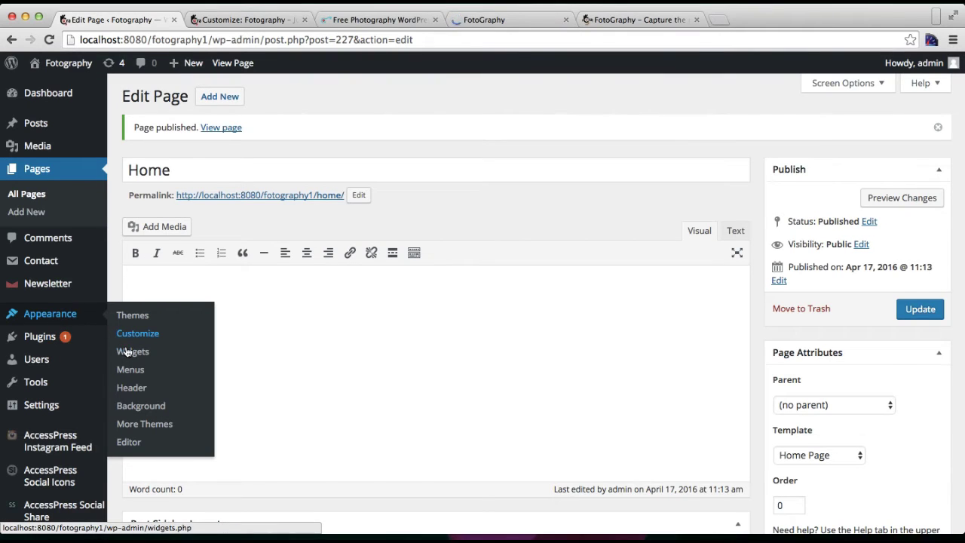
- In Menus, add Home to the Primary Menu above Gallery and save it
right_click(126, 374)
click(146, 373)
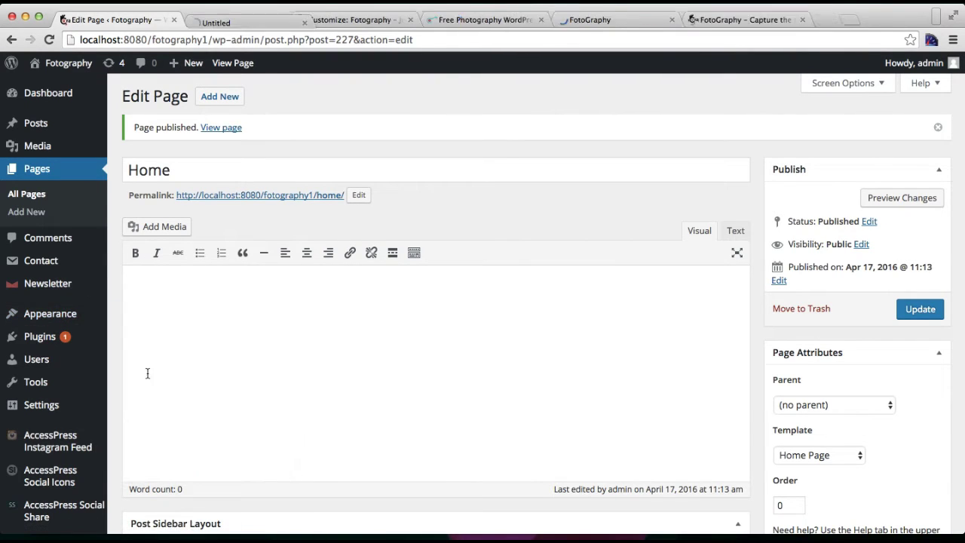
click(270, 20)
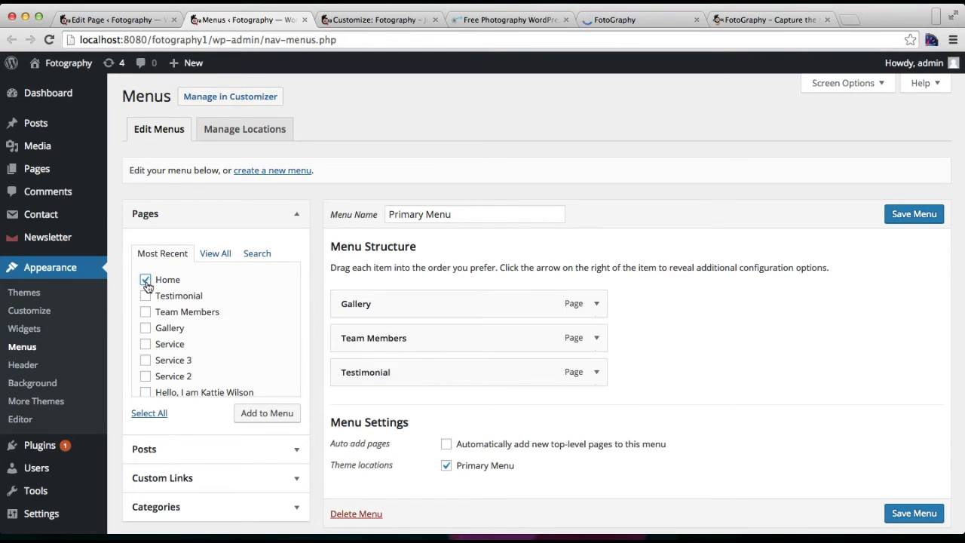
click(264, 414)
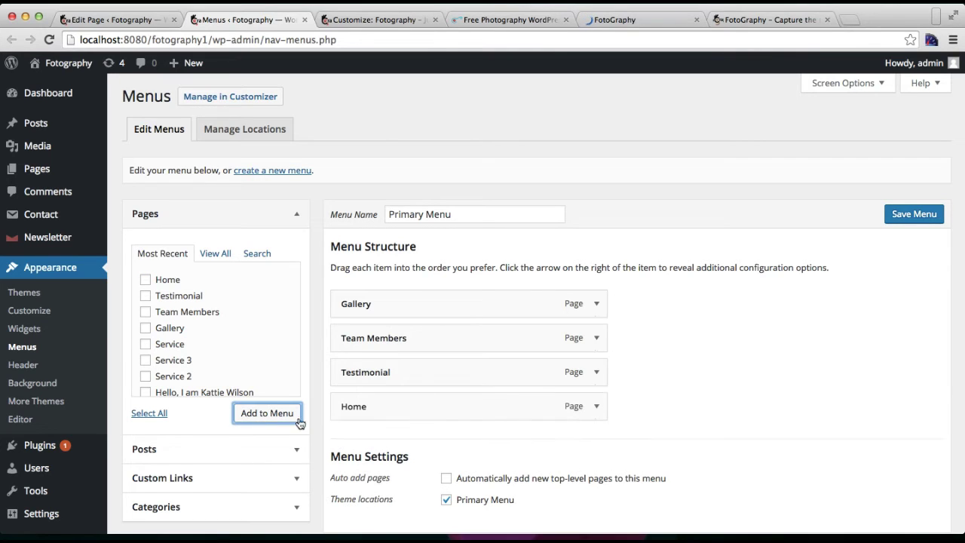
drag(388, 406, 376, 290)
scroll(707, 428, down, 3)
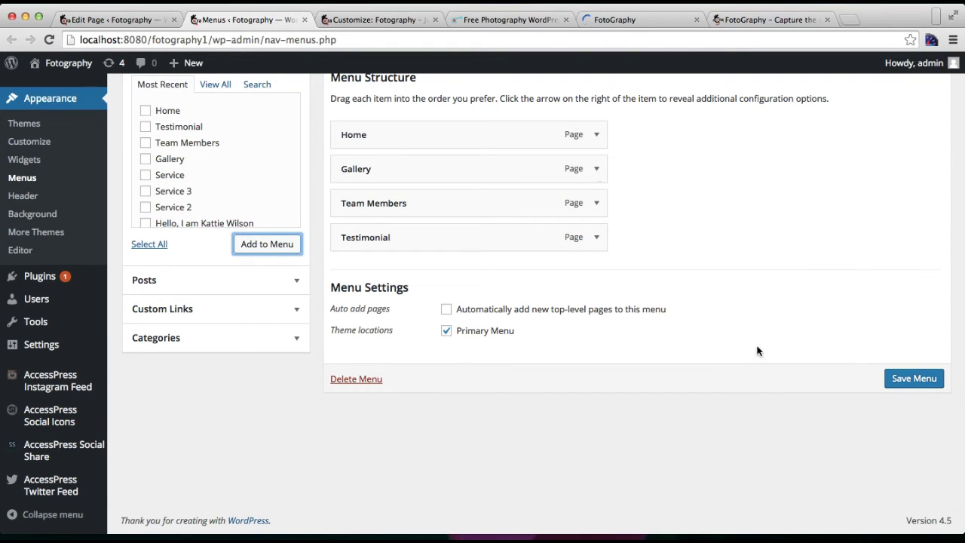
click(914, 378)
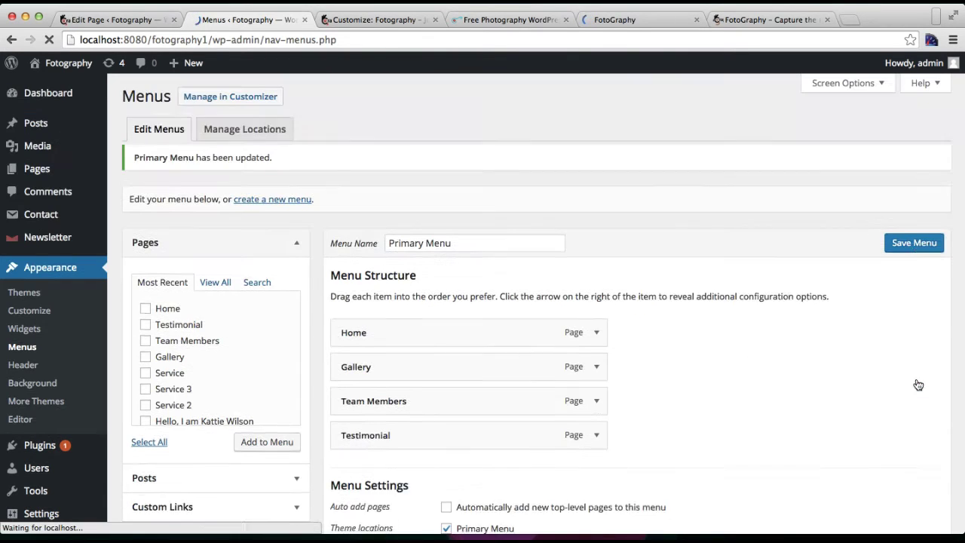
- Open the live site in a new tab
scroll(653, 382, down, 3)
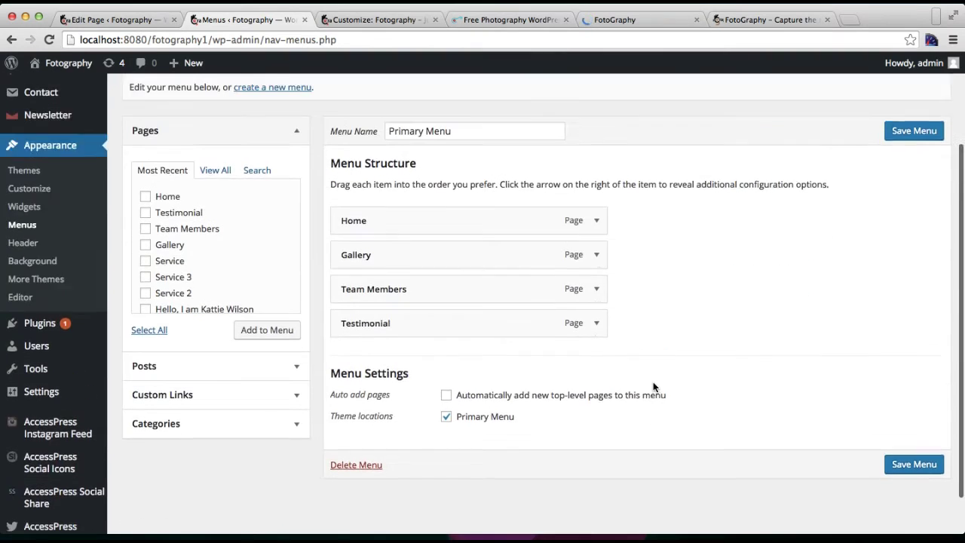
scroll(653, 382, up, 1)
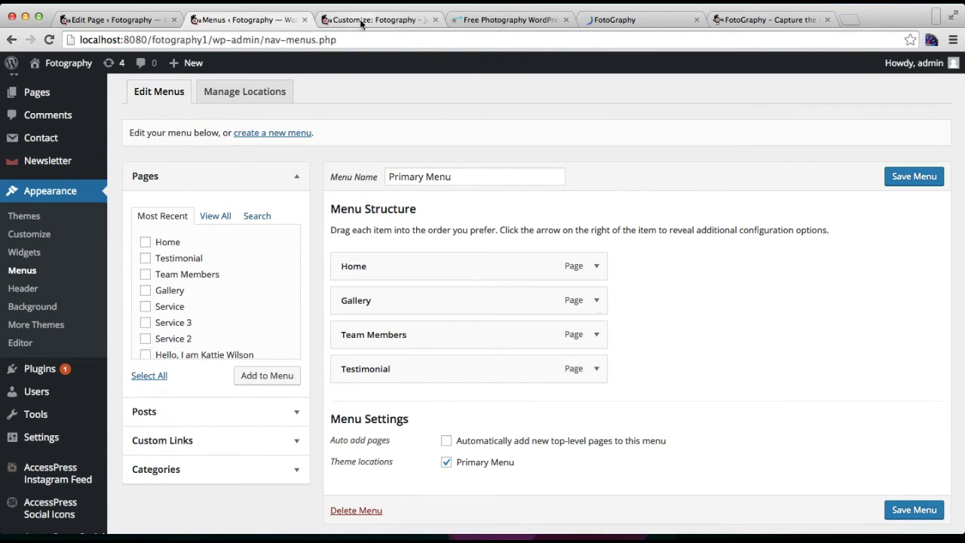
mouse_move(68, 63)
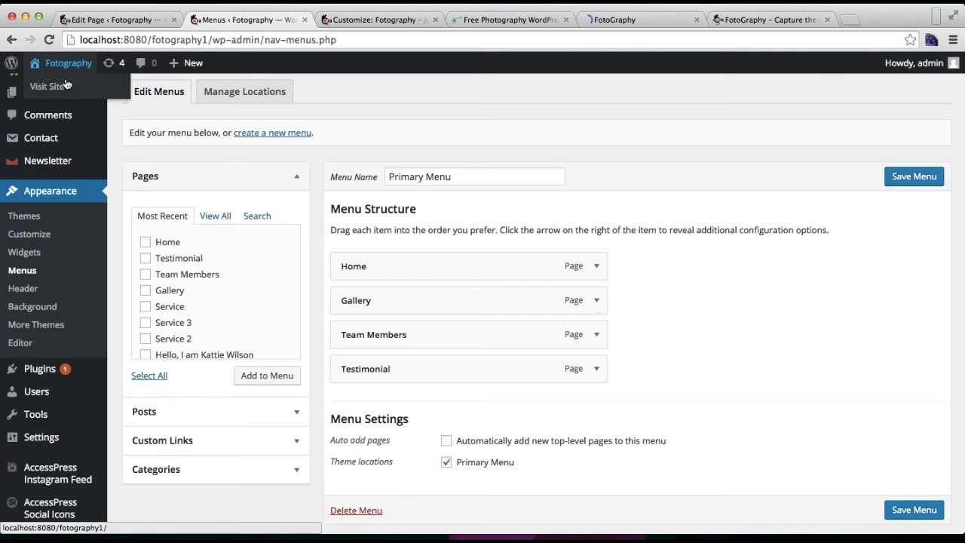
right_click(61, 92)
click(61, 92)
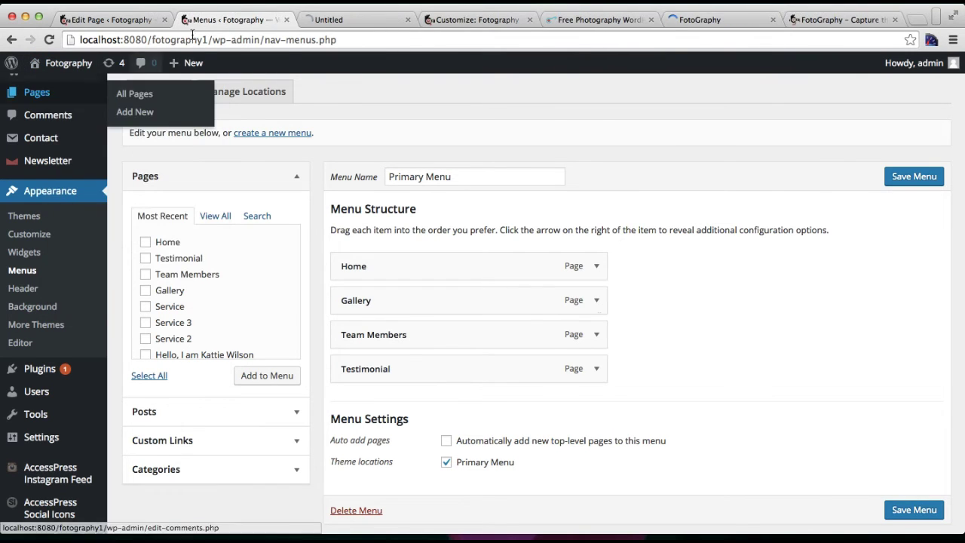
- Scroll the live front page's slider, photo counters and Latest blogs sections
click(309, 20)
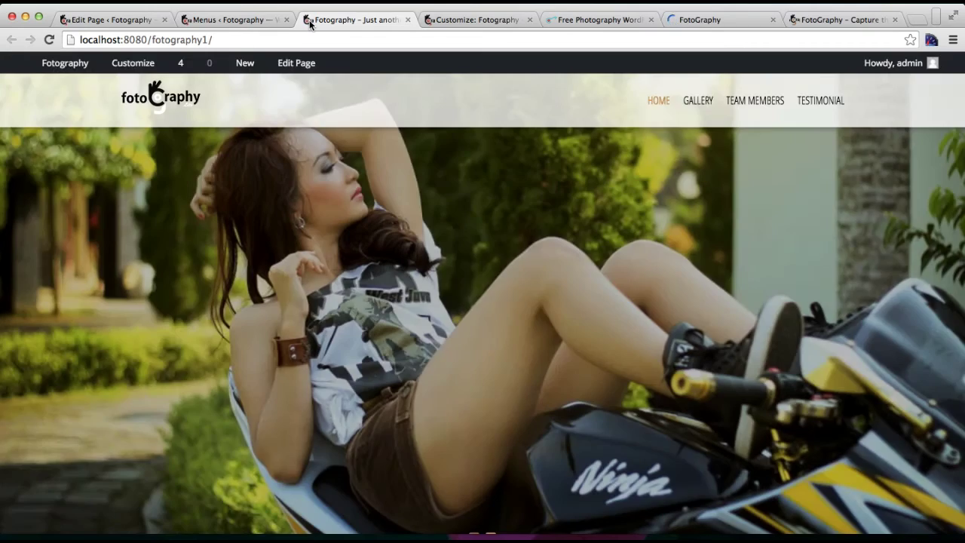
scroll(431, 212, down, 3)
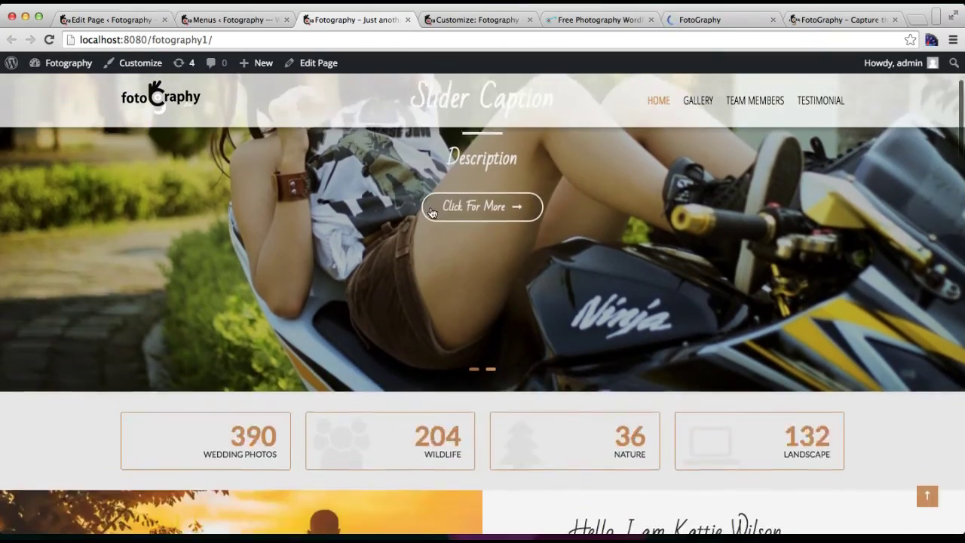
scroll(431, 212, down, 10)
scroll(430, 212, down, 5)
scroll(431, 212, down, 5)
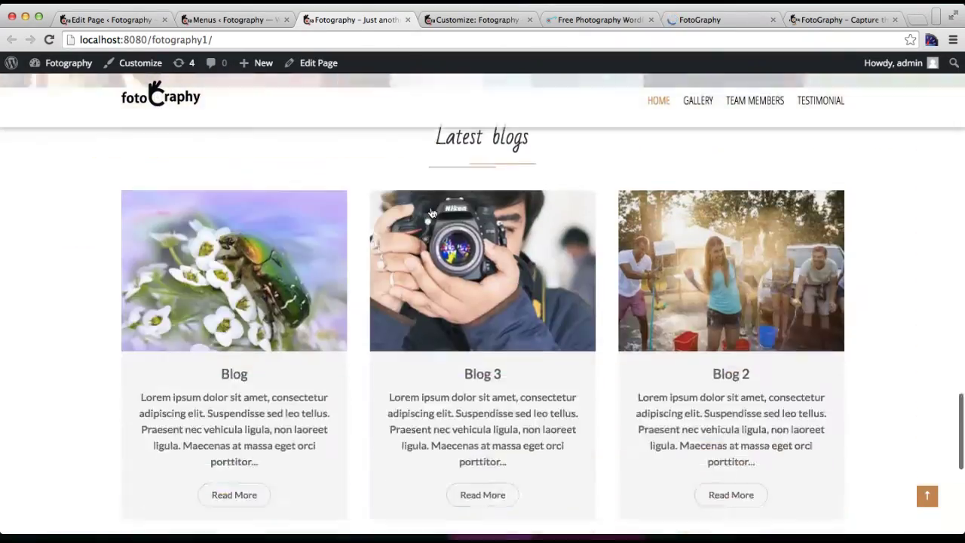
scroll(430, 212, down, 5)
scroll(431, 212, up, 10)
scroll(430, 212, up, 10)
scroll(432, 212, up, 2)
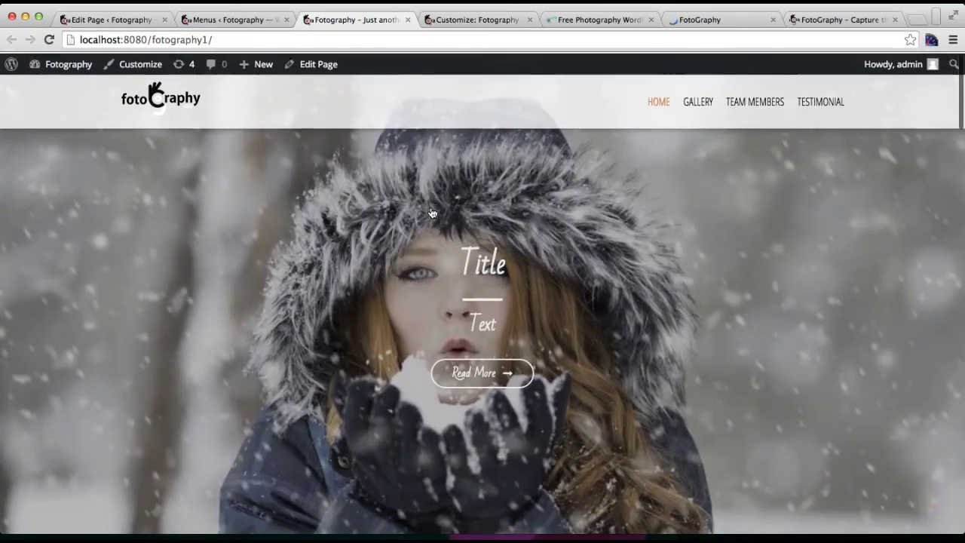
scroll(431, 212, down, 9)
scroll(430, 212, up, 3)
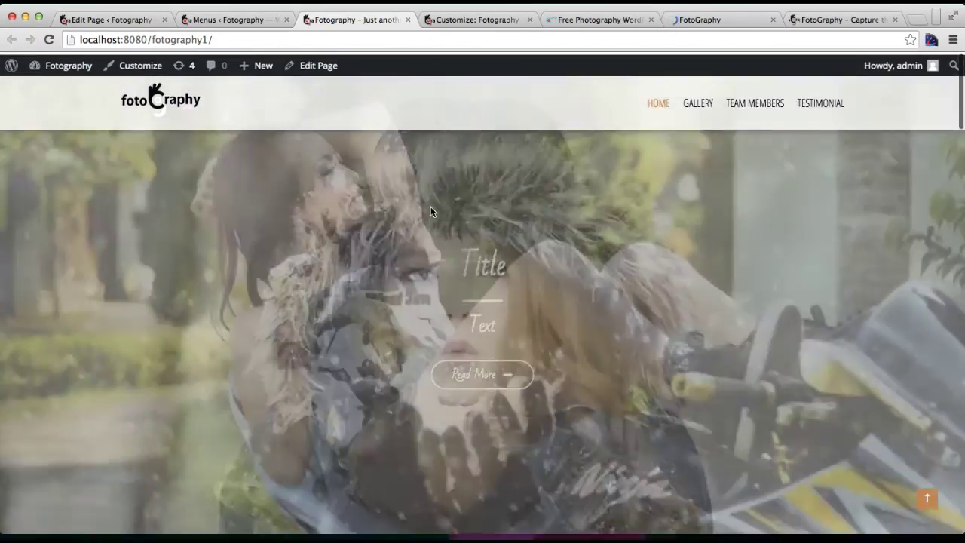